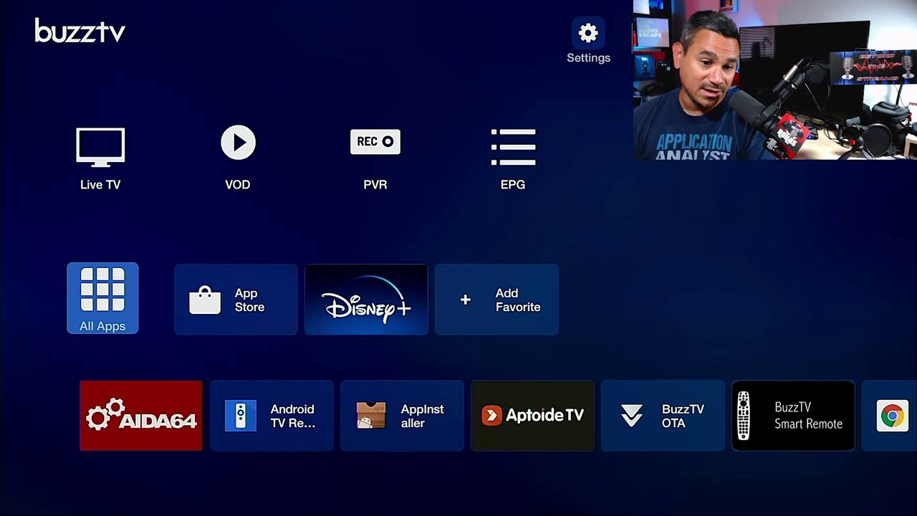
- Launch YouTube from the installed apps row of the home screen
key(Down)
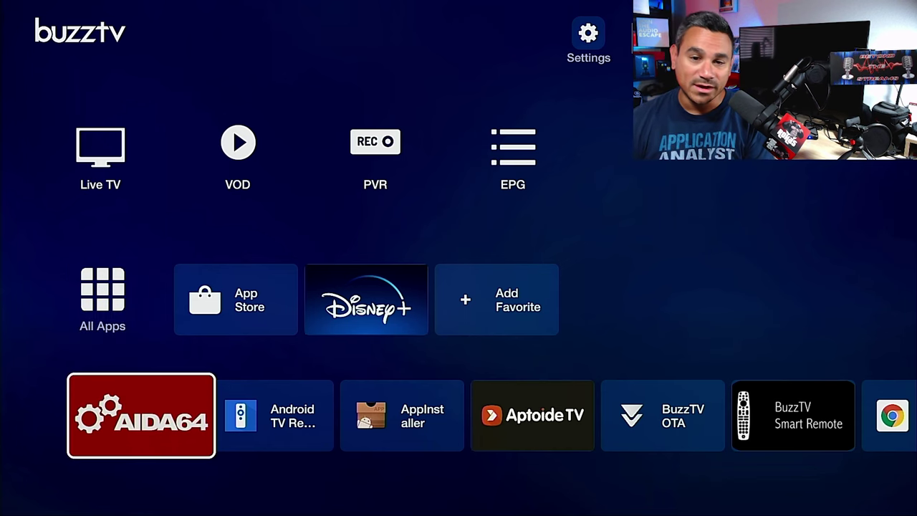
key(Right)
key(Right)
key(Right)
key(Left)
key(Left)
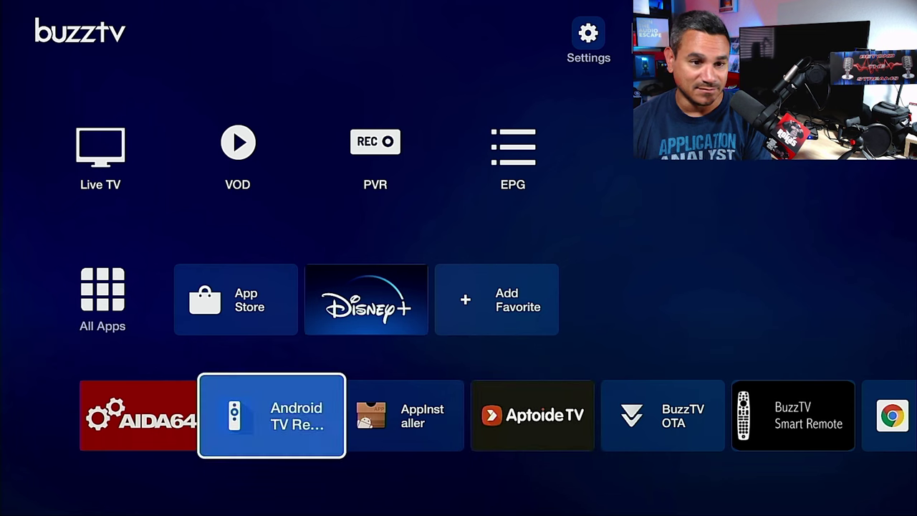
key(Left)
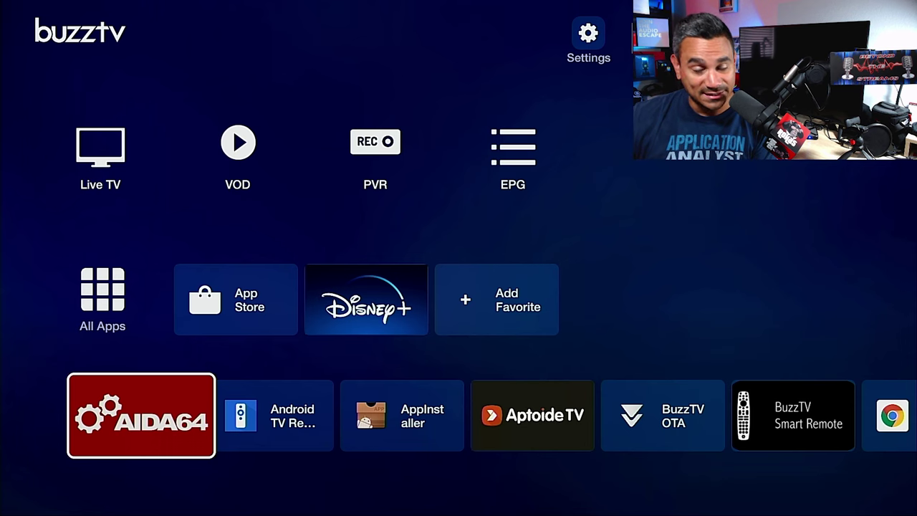
key(Right)
key(Right)
key(Right)
key(Right)
key(Right)
key(Right)
key(Right)
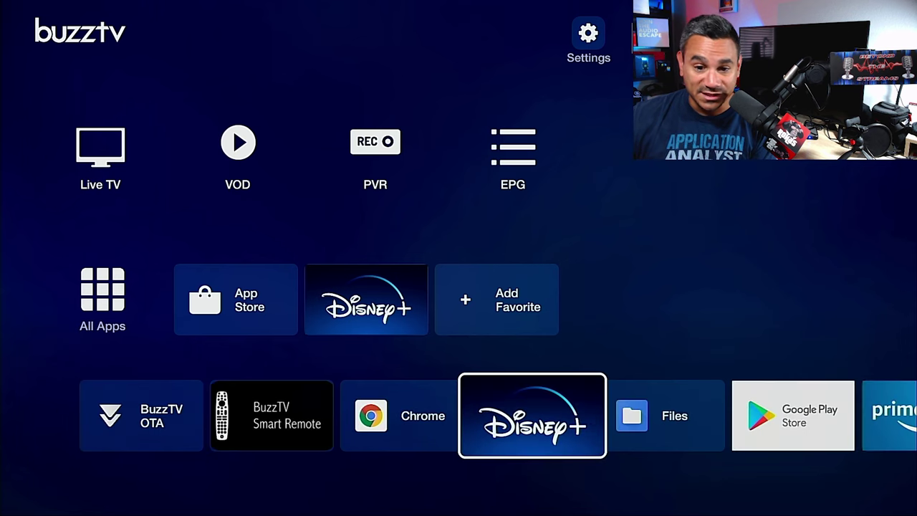
key(Right)
key(Right)
key(Right)
key(Right)
key(Right)
key(Right)
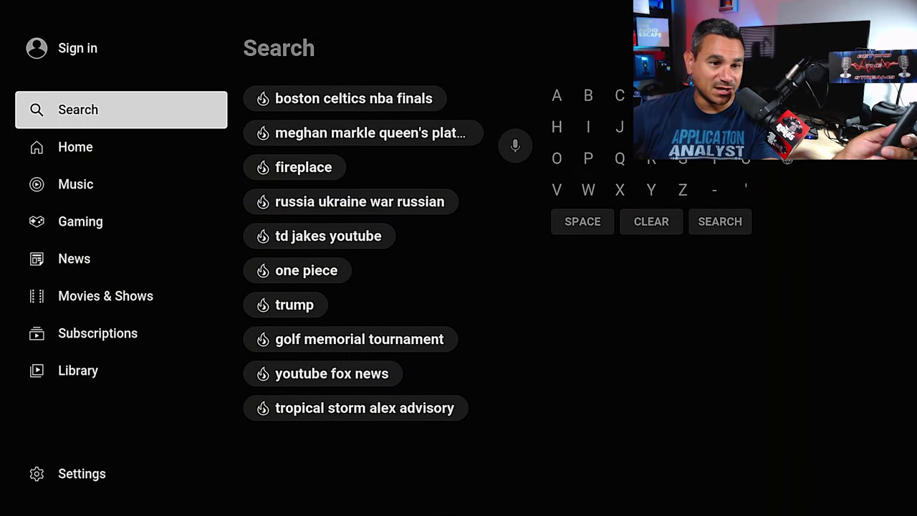
- Start a search by entering "bey" with the on-screen letter keyboard
key(Right)
key(Right)
key(Return)
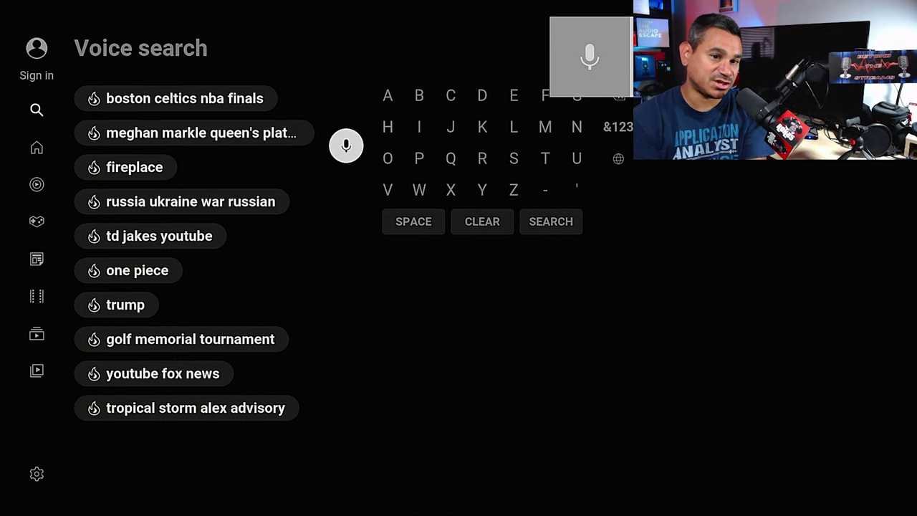
key(Right)
key(Right)
key(Return)
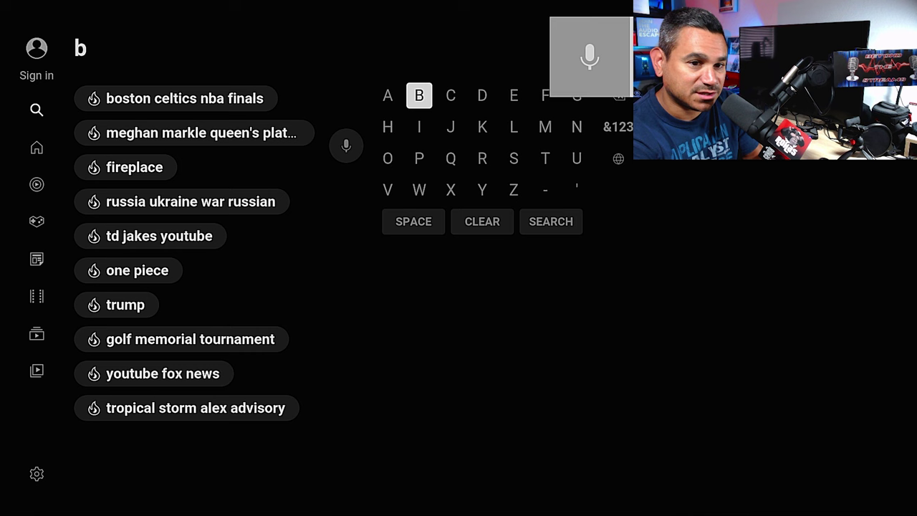
key(Right)
key(Right)
key(Right)
key(Down)
key(Down)
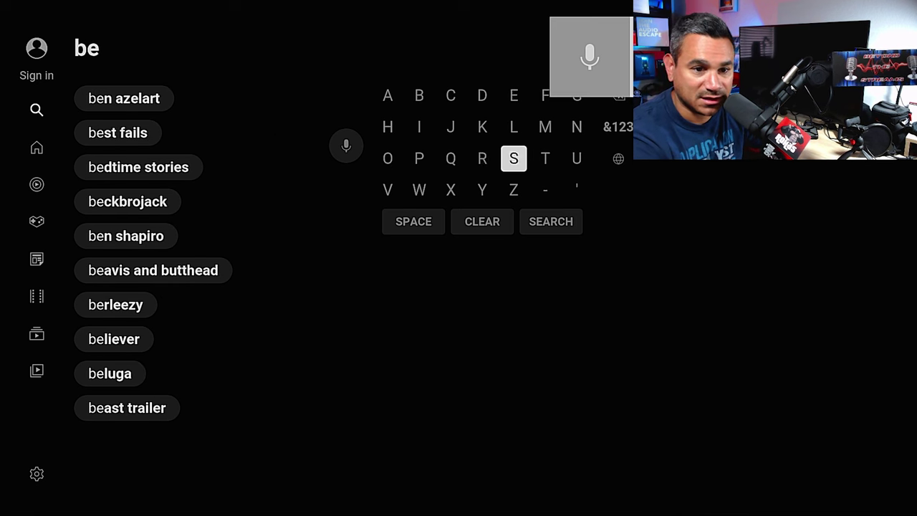
key(Down)
key(Left)
key(Return)
key(Up)
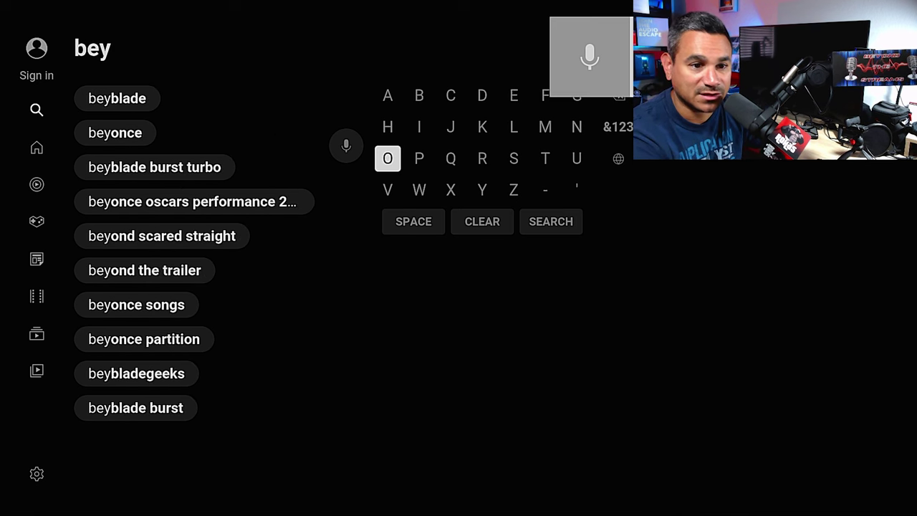
- Extend the search query to "beyond"
key(Right)
key(Right)
key(Right)
key(Right)
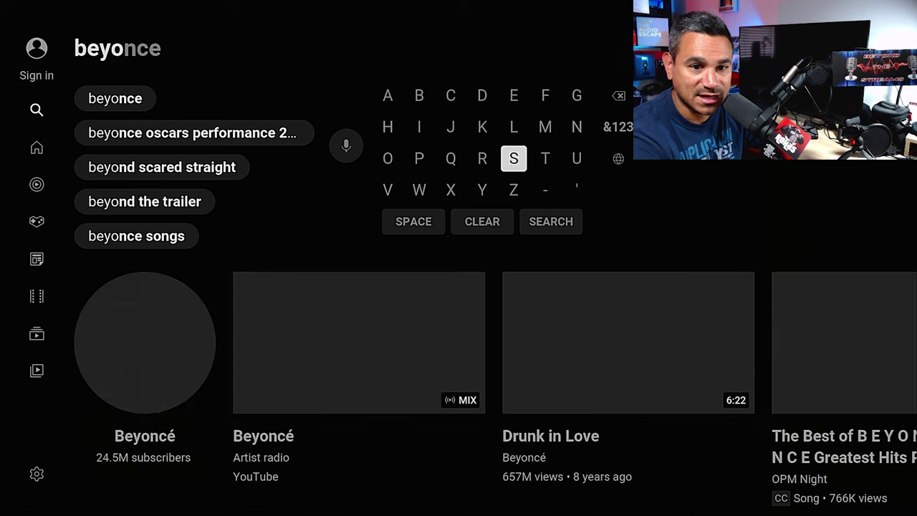
key(Right)
key(Right)
key(Left)
key(Left)
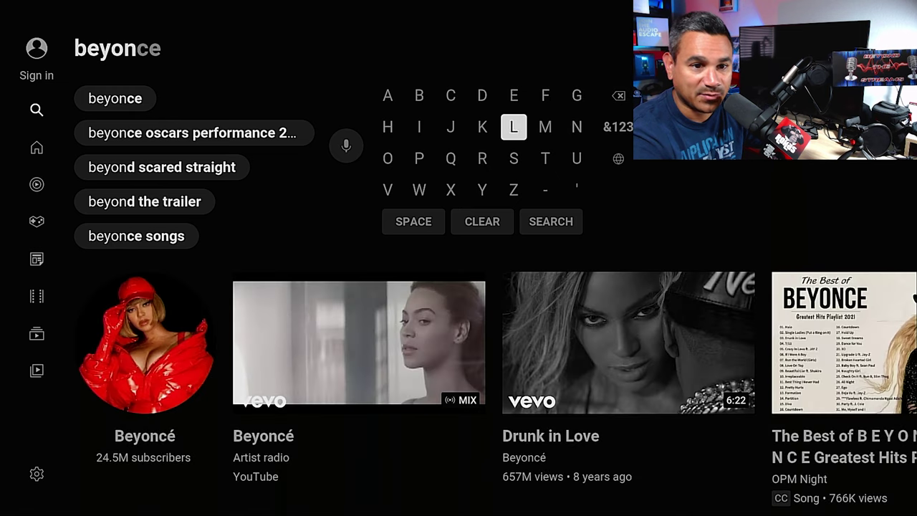
key(Down)
key(Down)
key(Down)
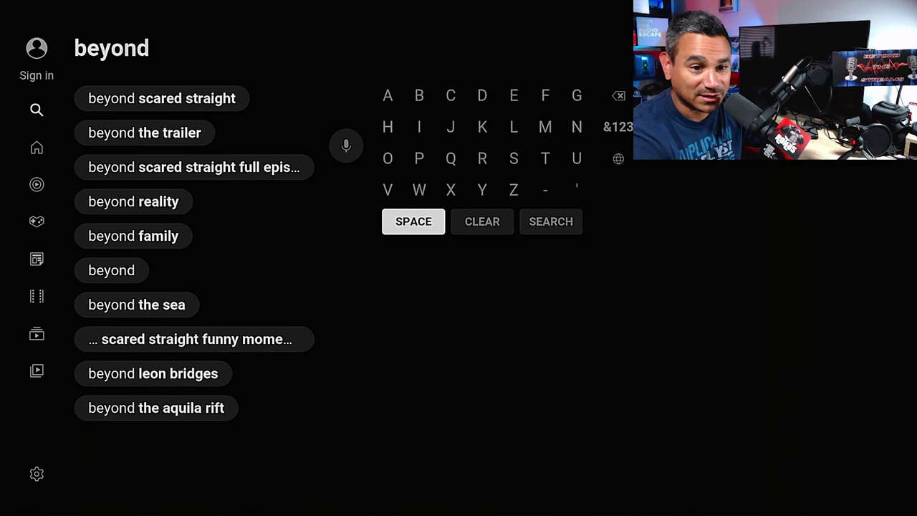
- Add the word "the" to the query so it reads "beyond the"
key(Right)
key(Up)
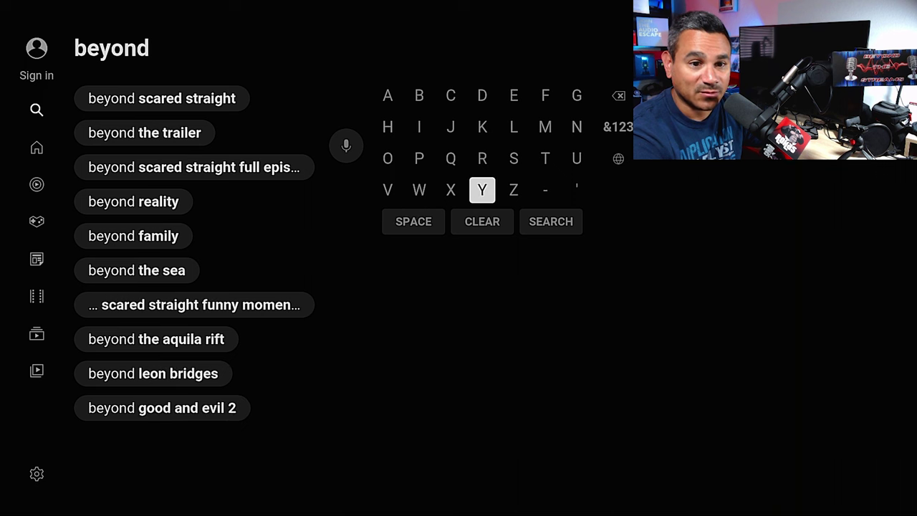
key(Left)
key(Left)
key(Left)
key(Left)
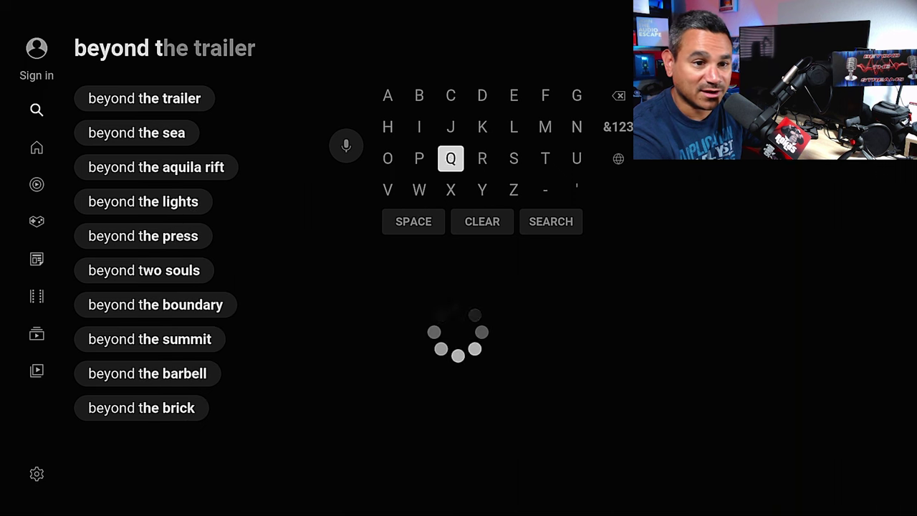
key(Up)
key(Return)
key(Right)
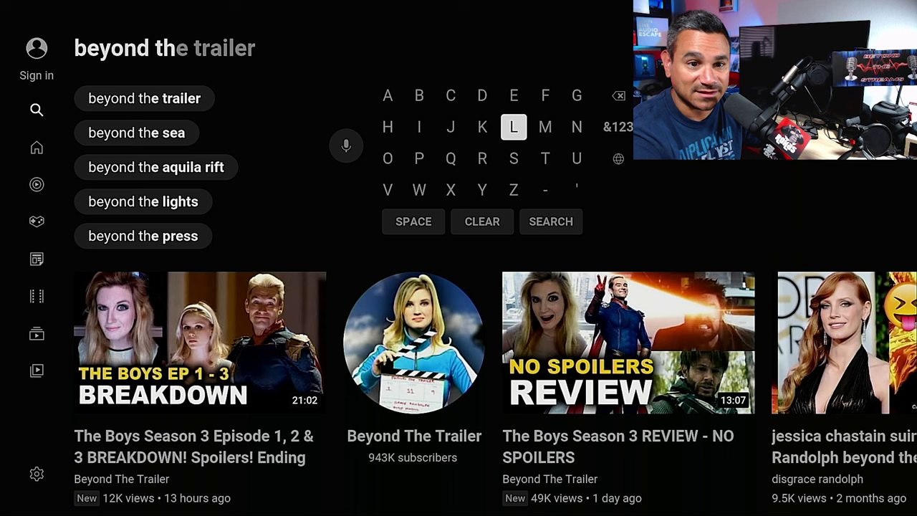
key(Down)
key(Down)
key(Down)
key(Down)
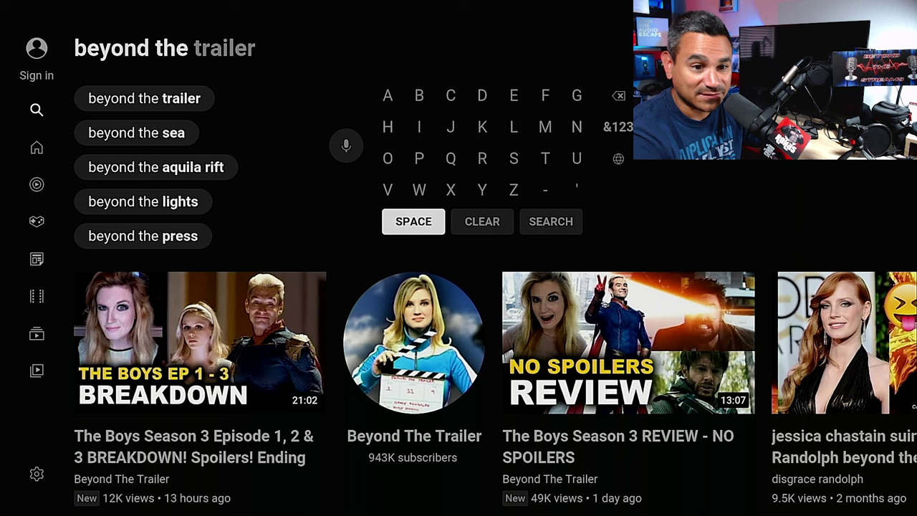
- Continue the search query to "beyond the strea"
key(Up)
key(Up)
key(Right)
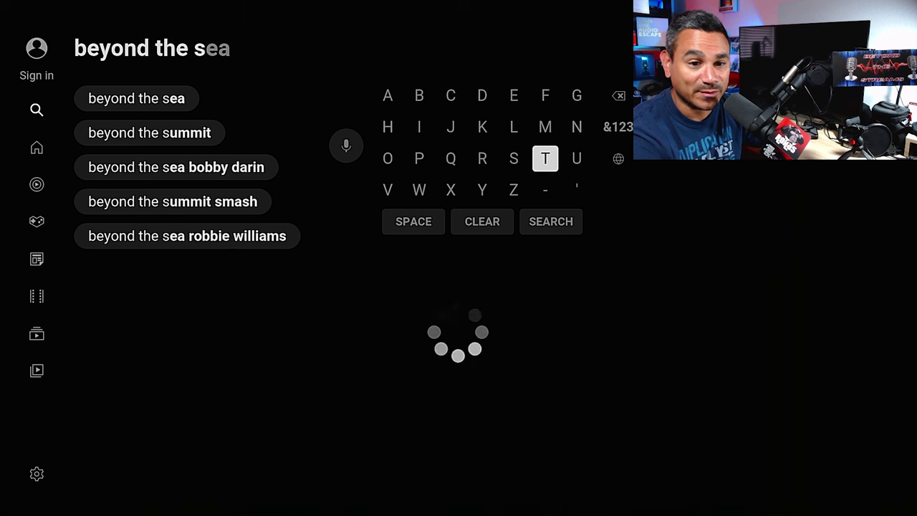
key(Left)
key(Left)
key(Return)
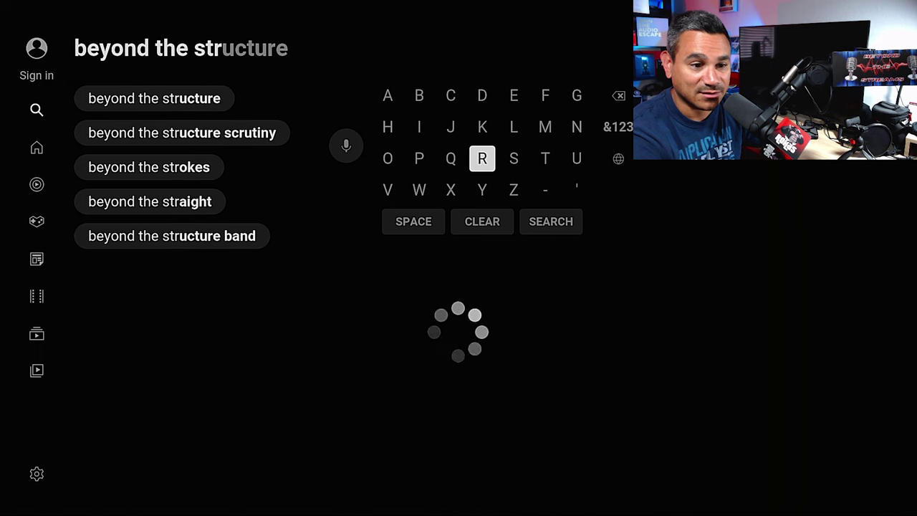
key(Up)
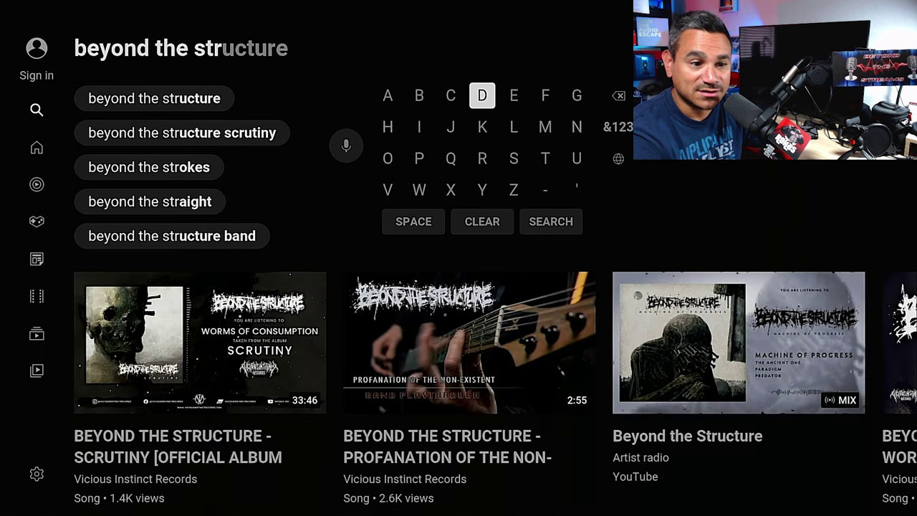
key(Left)
key(Left)
key(Left)
key(Left)
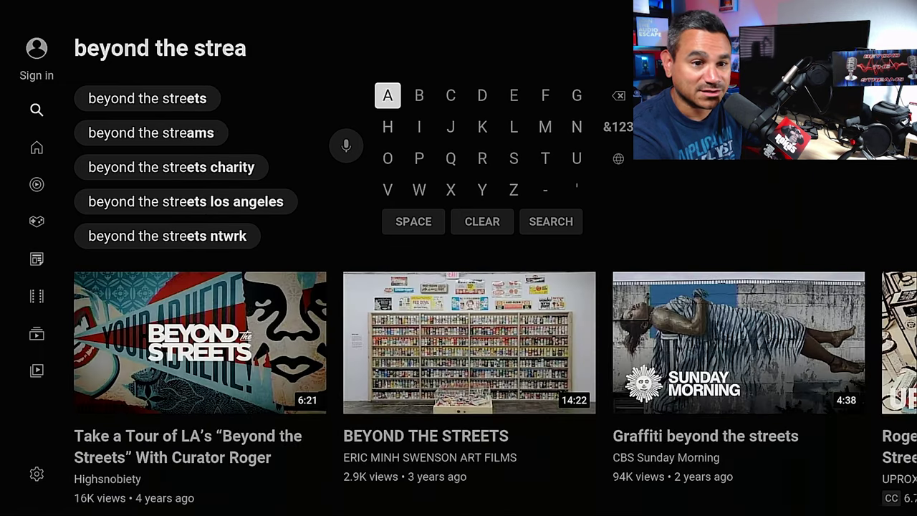
- Open the Beyond The Streams channel from the search results
key(Down)
key(Left)
key(Left)
key(Down)
key(Down)
key(Down)
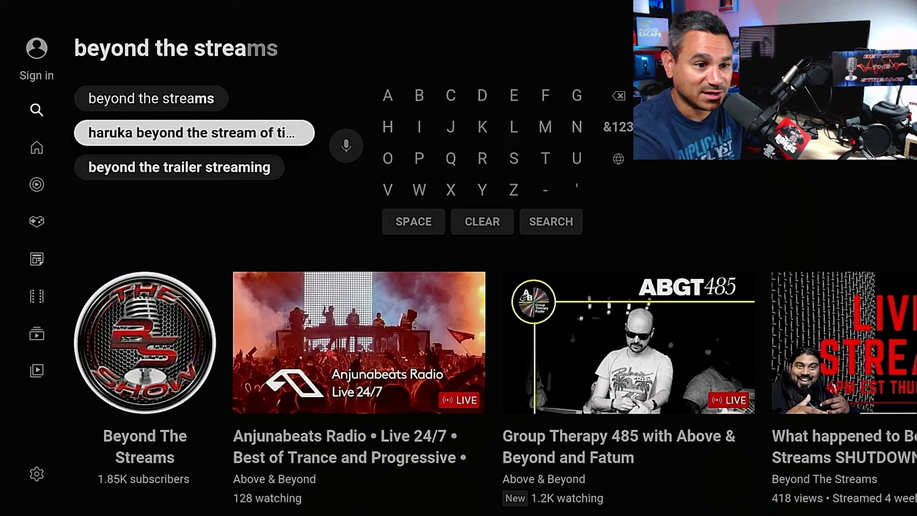
key(Return)
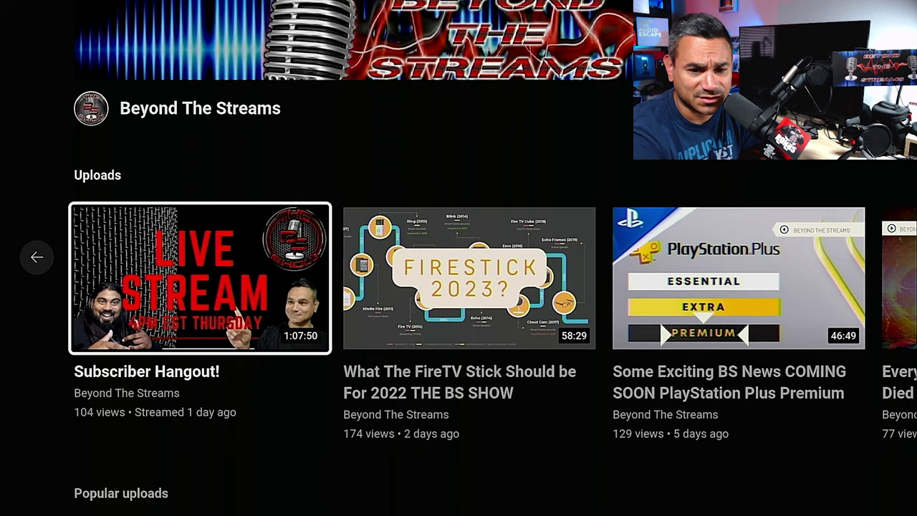
- Play the SpotOn Virtual Fence Dog Collar video from the channel's popular uploads
key(Down)
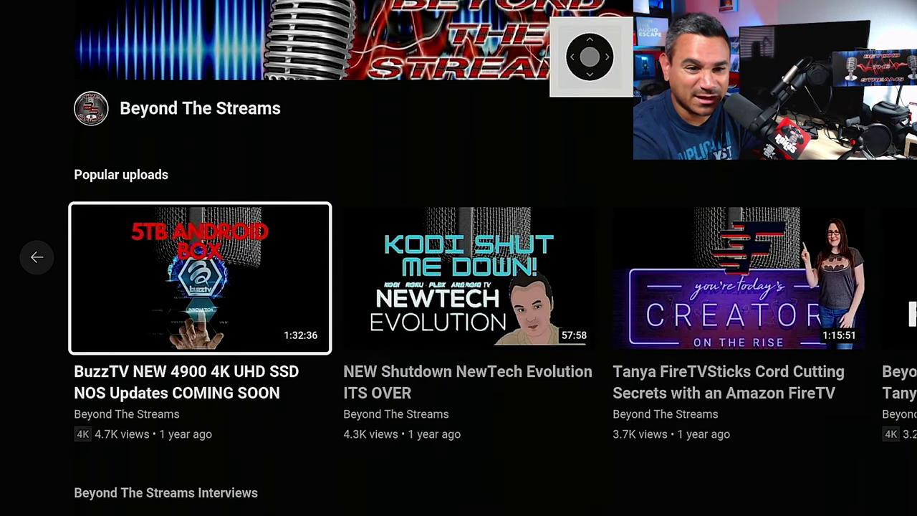
key(Right)
key(Right)
key(Right)
key(Right)
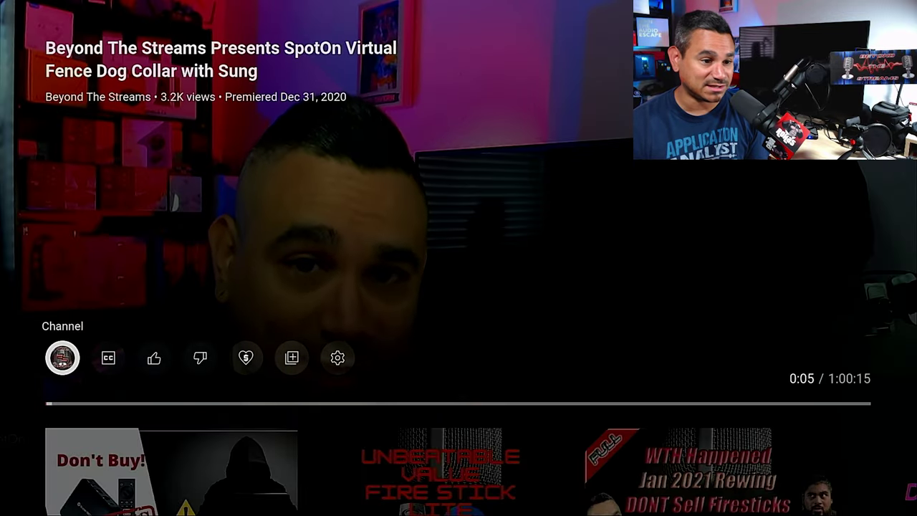
- Set the playback quality of the current video to 2160p and close the video settings
key(Right)
key(Right)
key(Right)
key(Right)
key(Right)
key(Right)
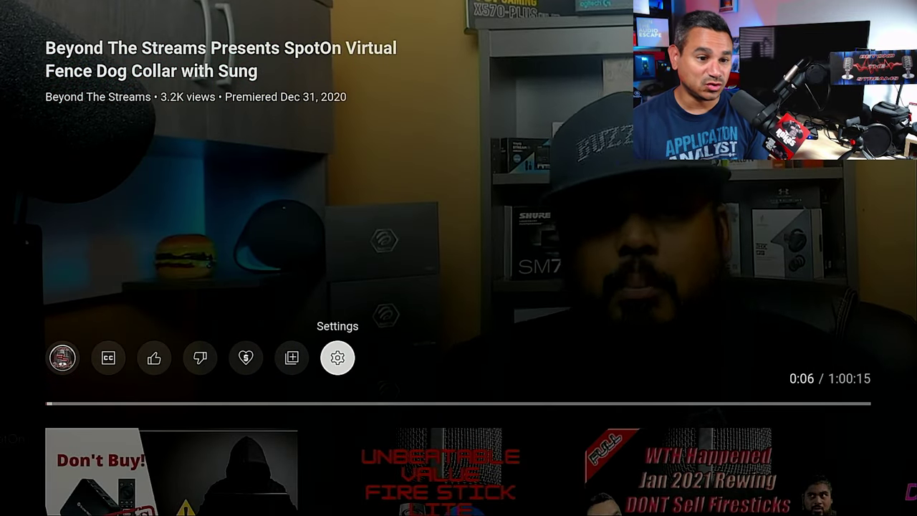
key(Return)
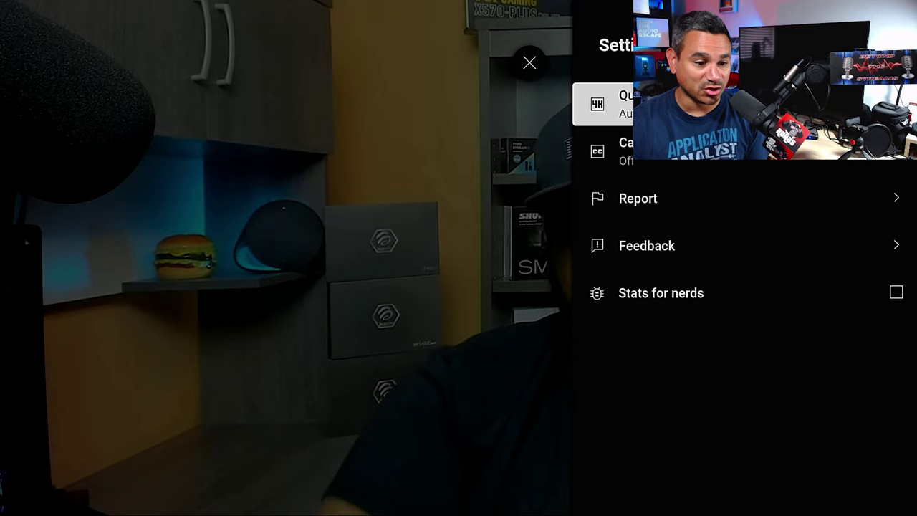
key(Return)
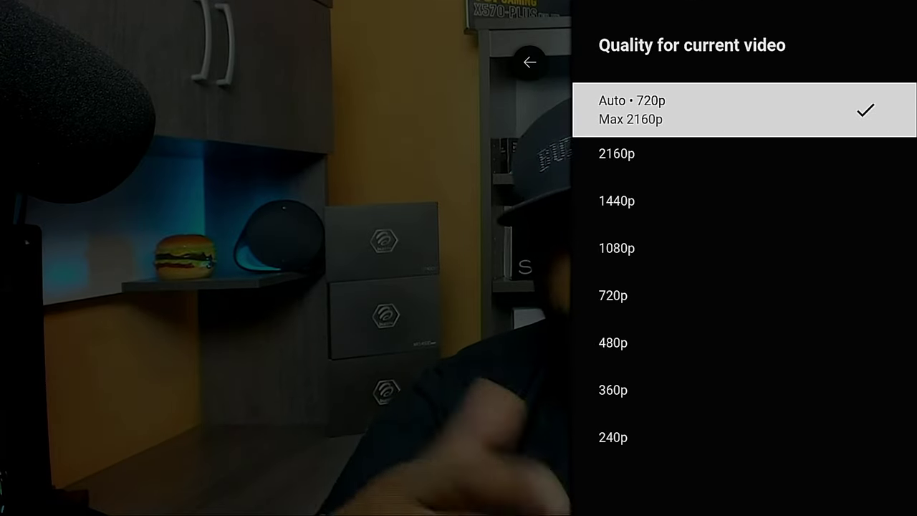
key(Down)
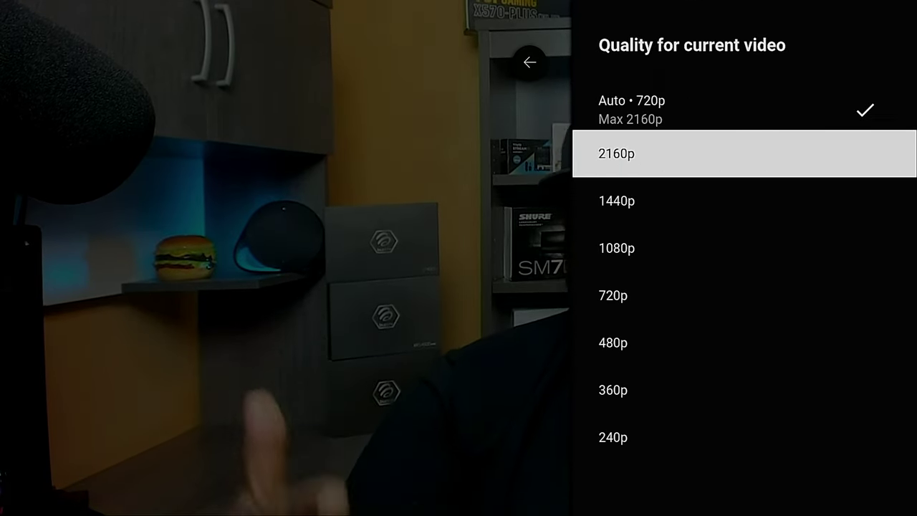
key(Return)
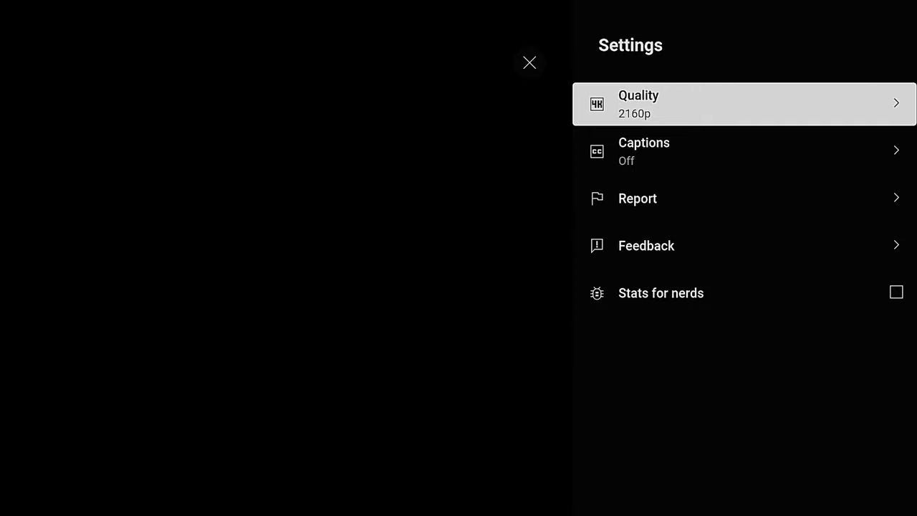
key(Escape)
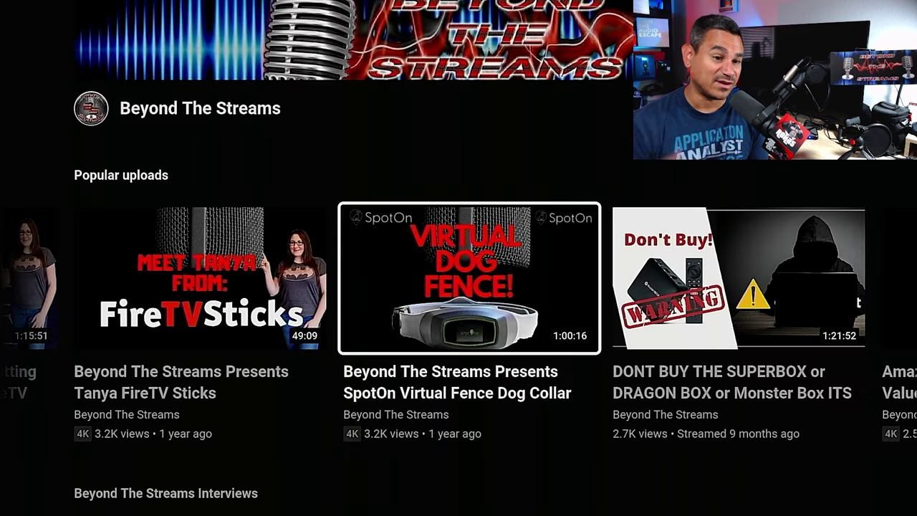
- Leave the Beyond The Streams channel and exit YouTube to the BuzzTV home screen
key(Left)
key(Left)
key(Left)
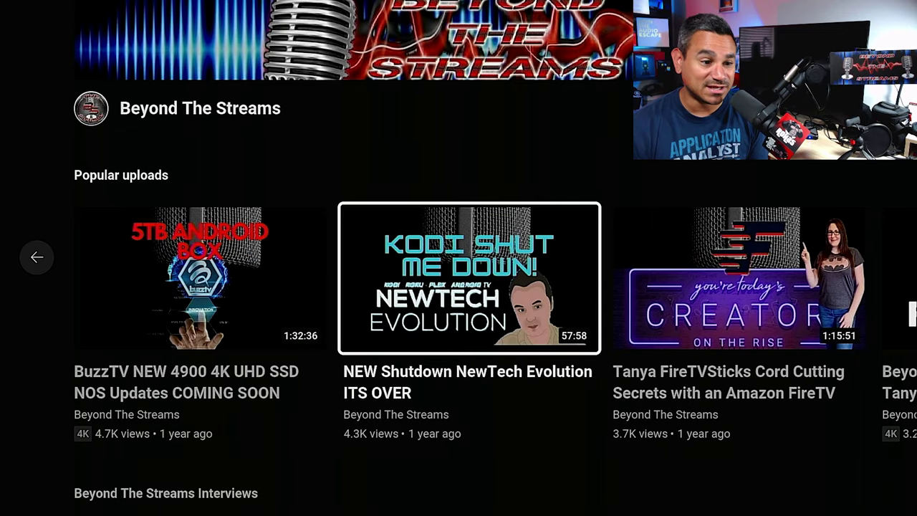
key(Left)
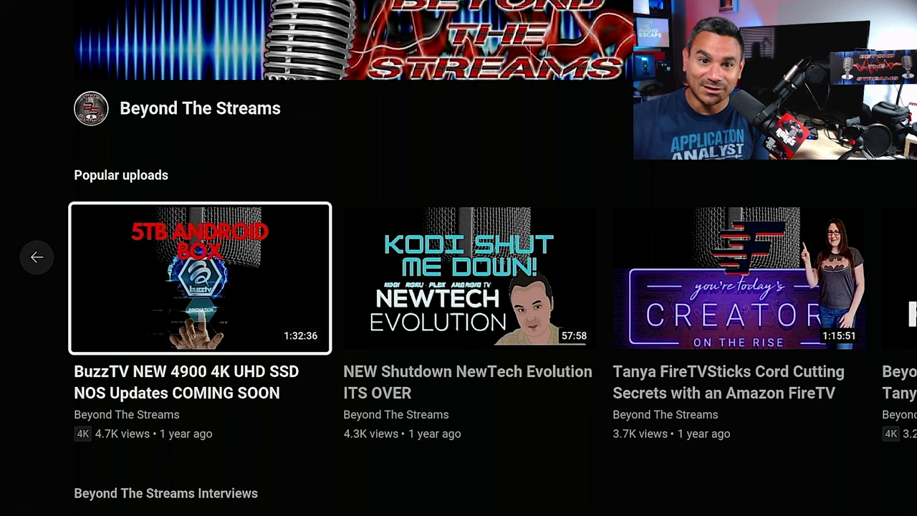
key(Escape)
key(Escape)
key(Escape)
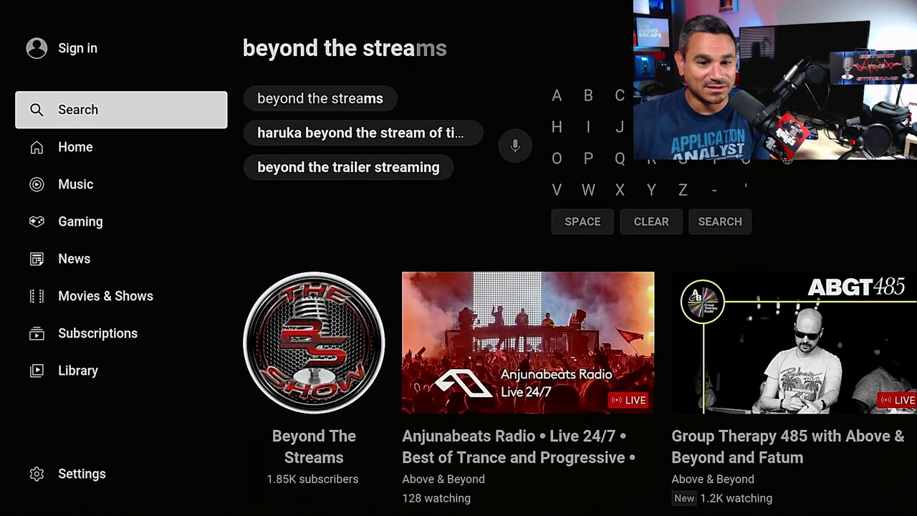
key(Escape)
key(Escape)
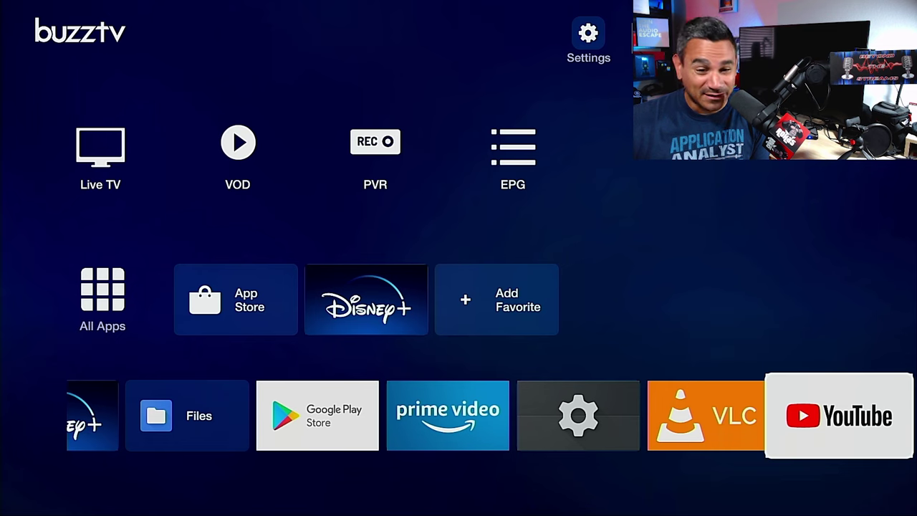
- Open the About page under Device Preferences in the box's system settings
key(Left)
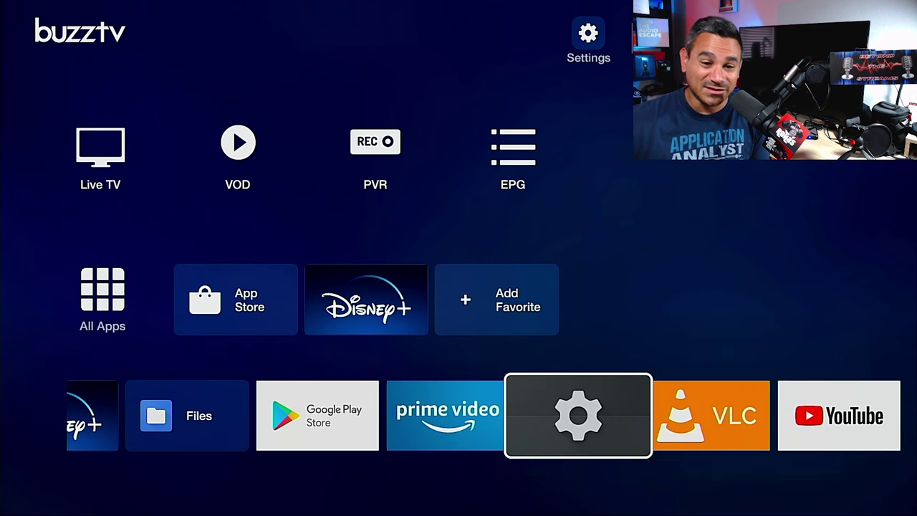
key(Return)
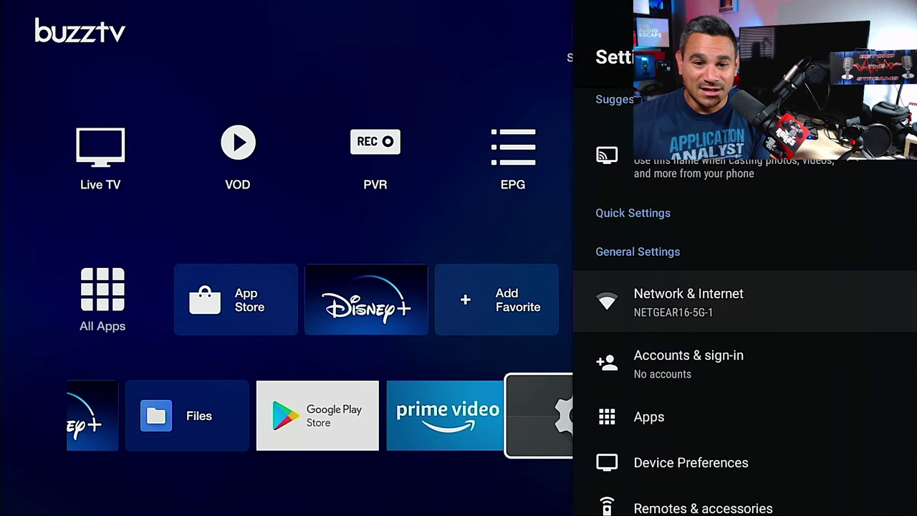
key(Down)
key(Down)
key(Down)
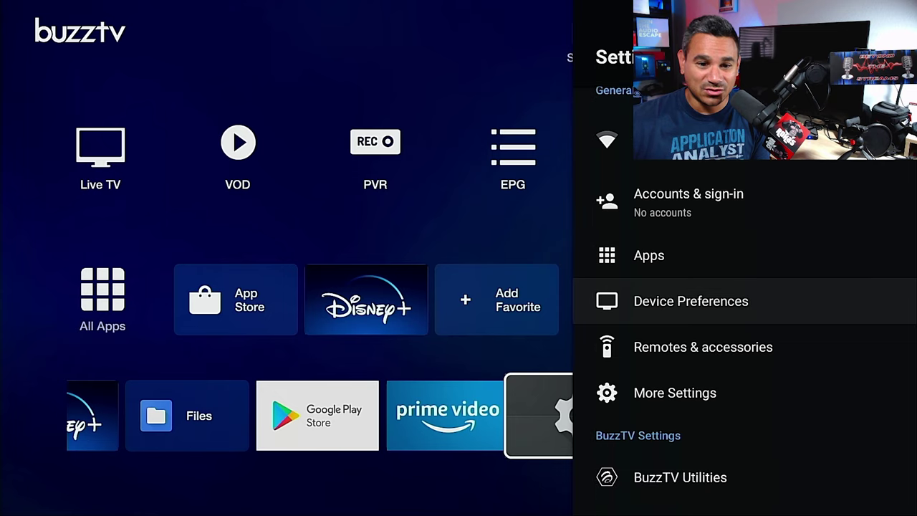
key(Return)
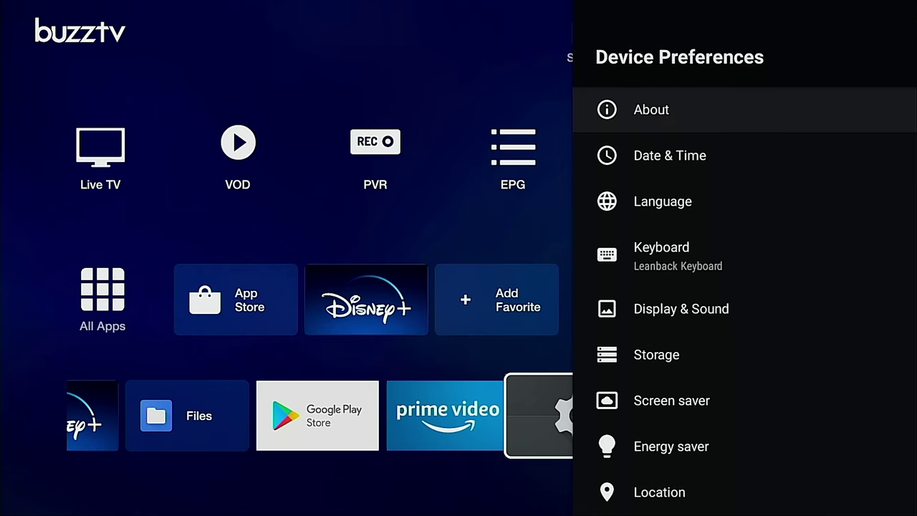
key(Return)
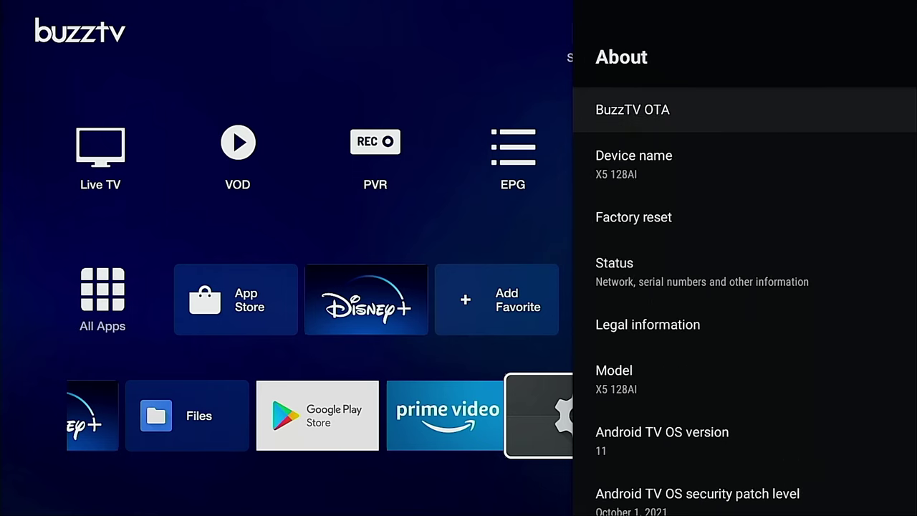
- Unlock developer mode by activating the Android TV OS build entry seven times, and return to Device Preferences
key(Down)
key(Down)
key(Down)
key(Down)
key(Down)
key(Down)
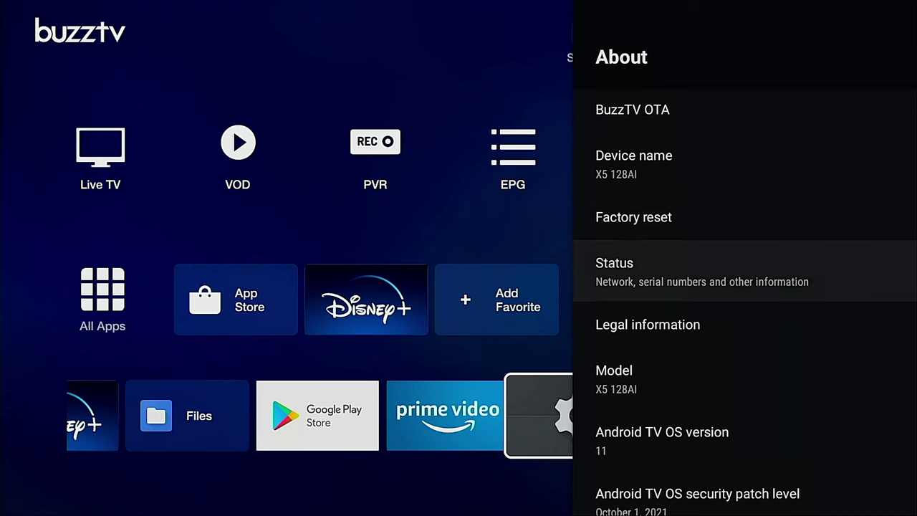
key(Down)
key(Down)
key(Down)
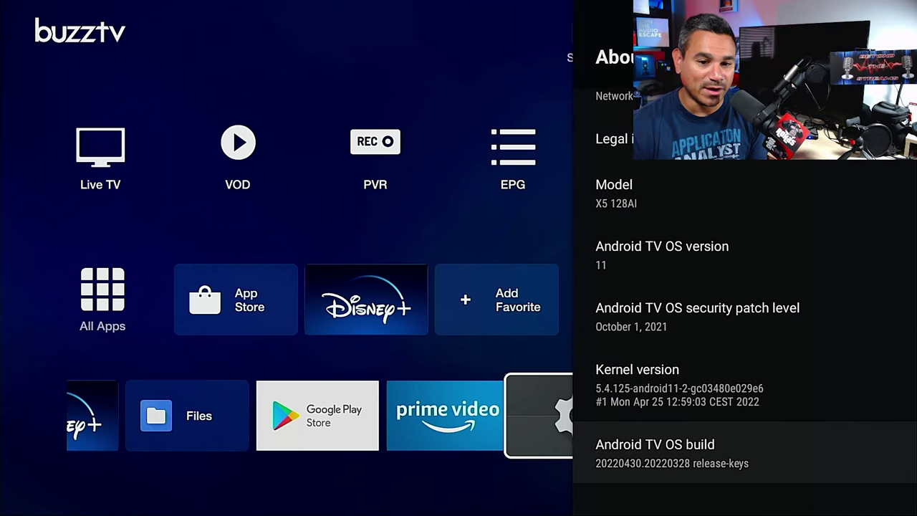
key(Return)
key(Return)
key(Return)
key(Return)
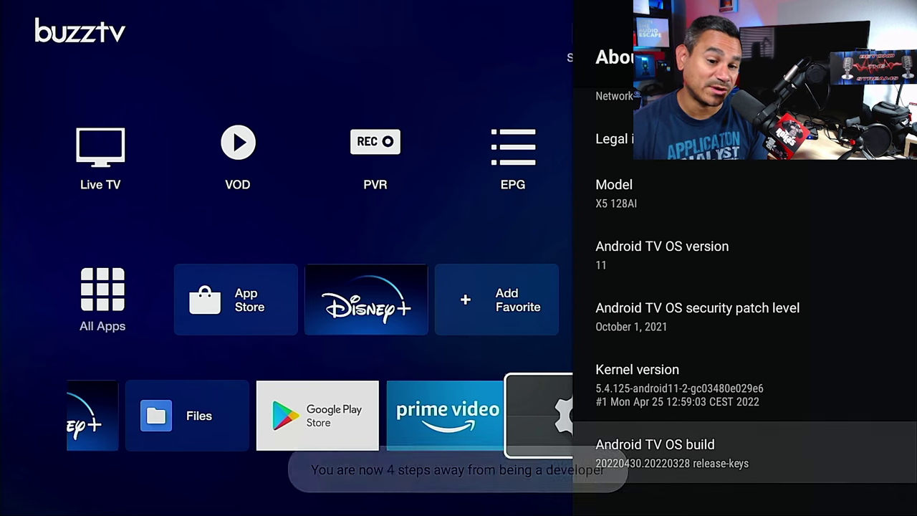
key(Return)
key(Return)
key(Return)
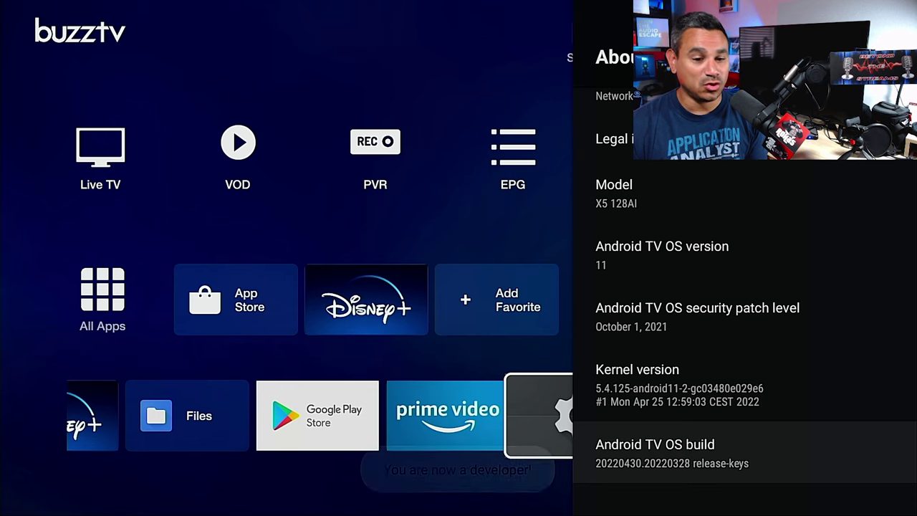
key(Escape)
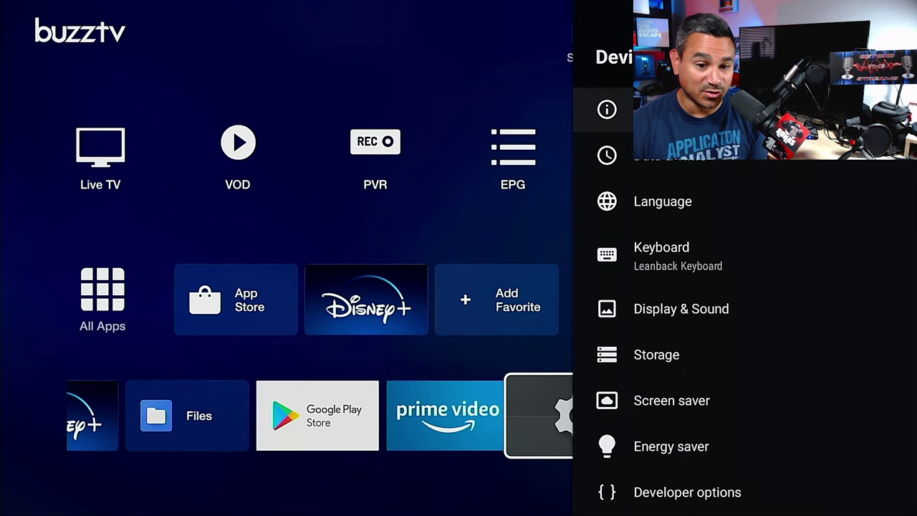
- Open Developer options from the Device Preferences list
key(Down)
key(Down)
key(Down)
key(Down)
key(Down)
key(Down)
key(Down)
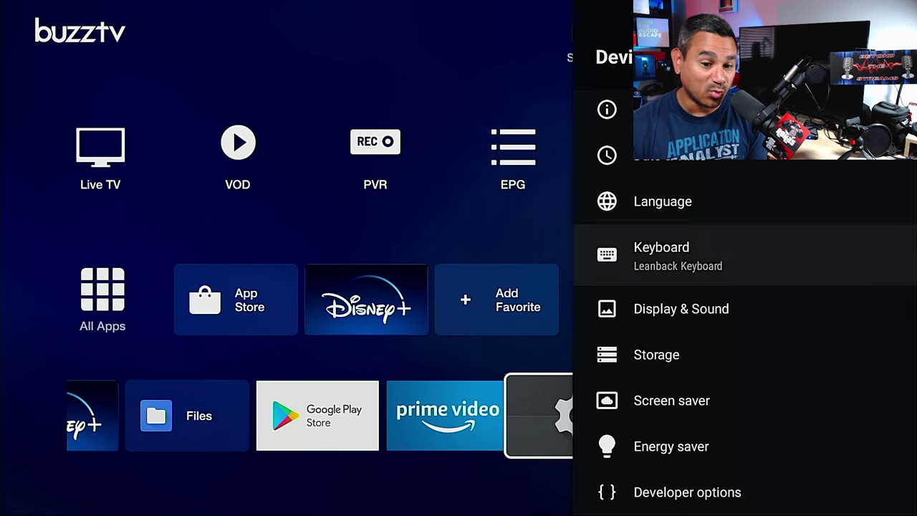
key(Down)
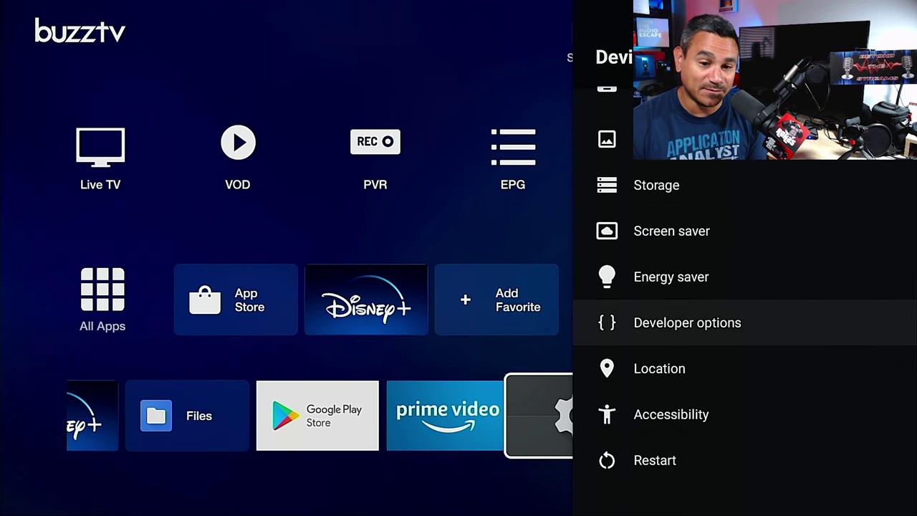
key(Return)
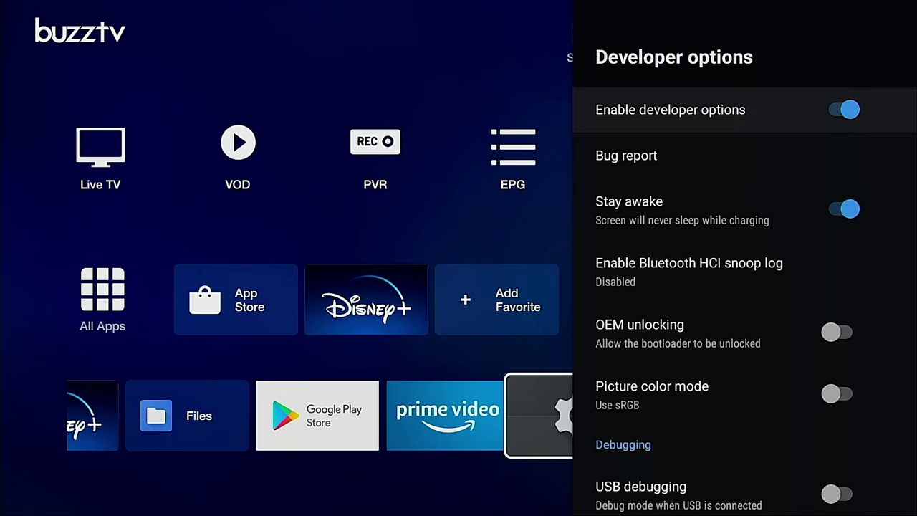
- Review the Developer options from Stay awake and USB debugging down to the Apps section, and return to Device Preferences
key(Down)
key(Down)
key(Down)
key(Down)
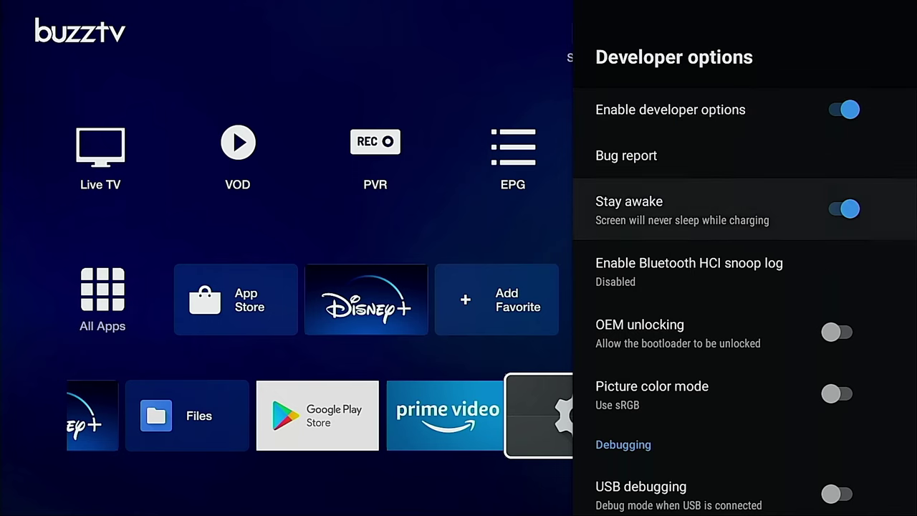
key(Down)
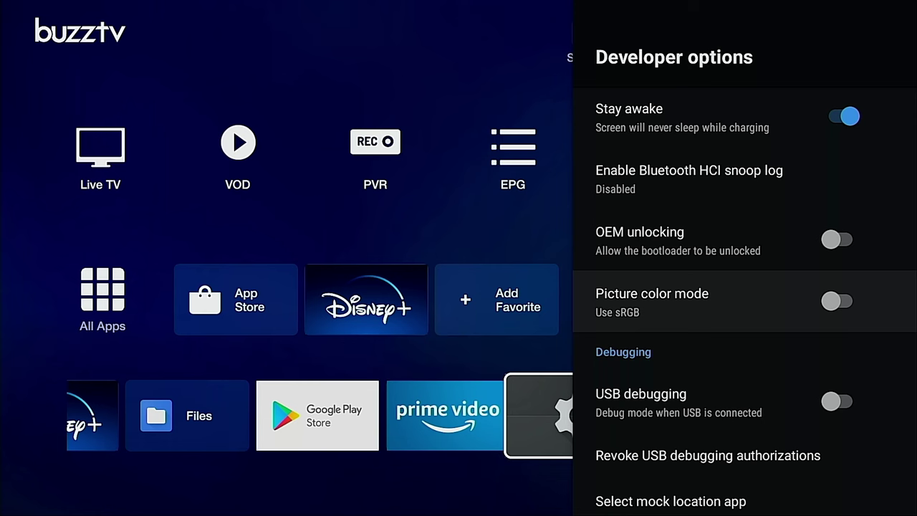
key(Down)
key(Down)
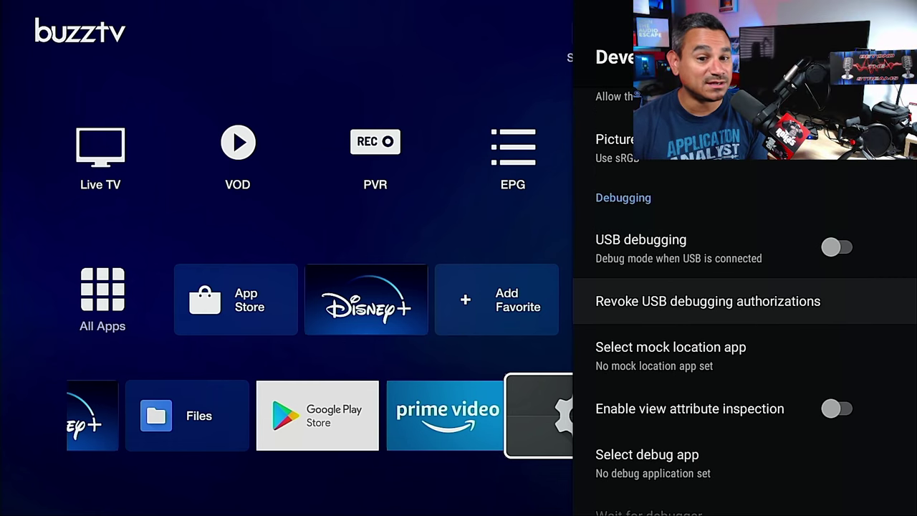
key(Up)
key(Down)
key(Down)
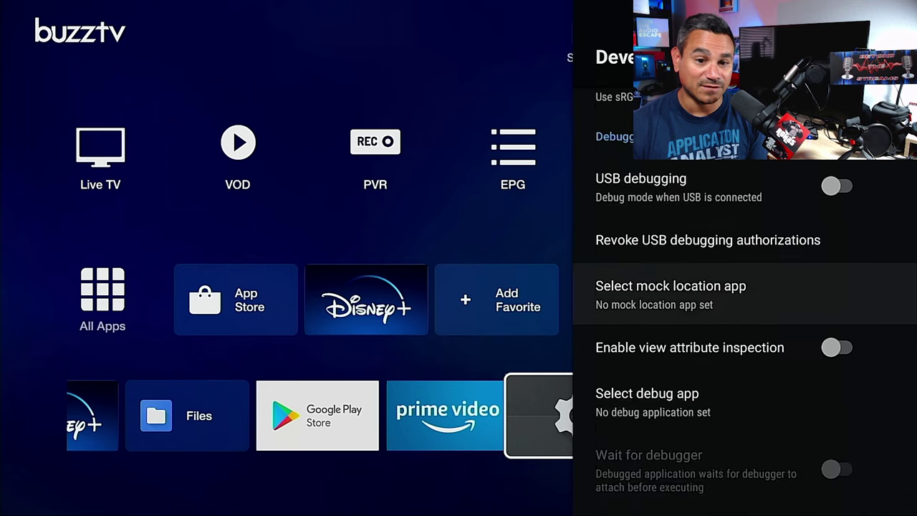
key(Down)
key(Down)
key(Down)
key(Down)
key(Down)
key(Down)
key(Down)
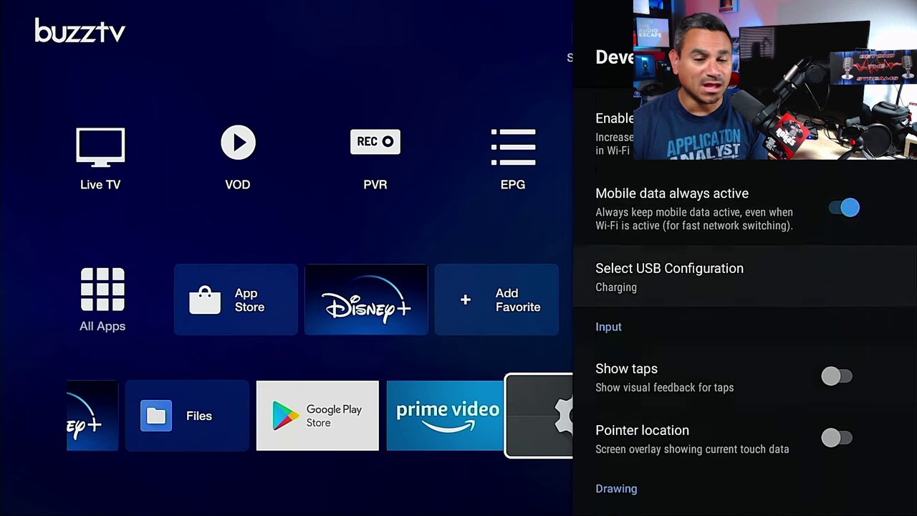
key(Down)
key(Down)
key(Down)
key(Down)
key(Down)
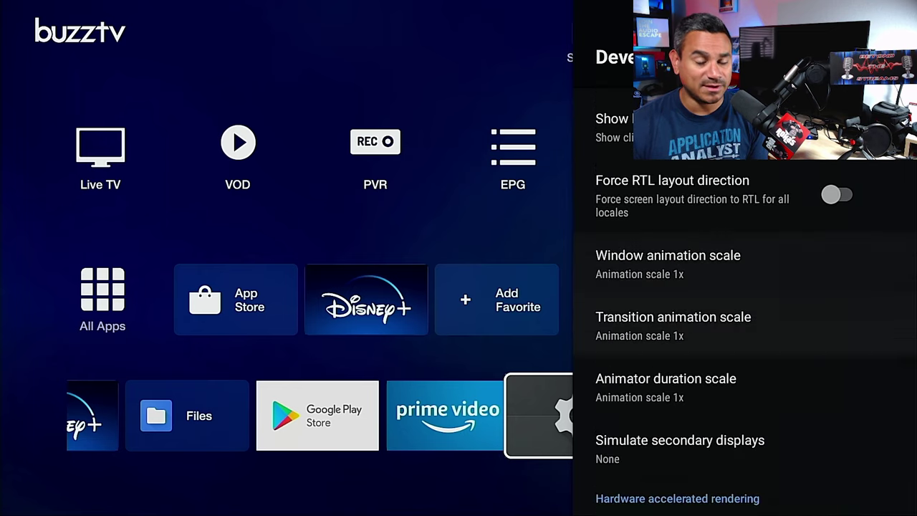
key(Down)
key(Down)
key(Down)
key(Down)
key(Down)
key(Down)
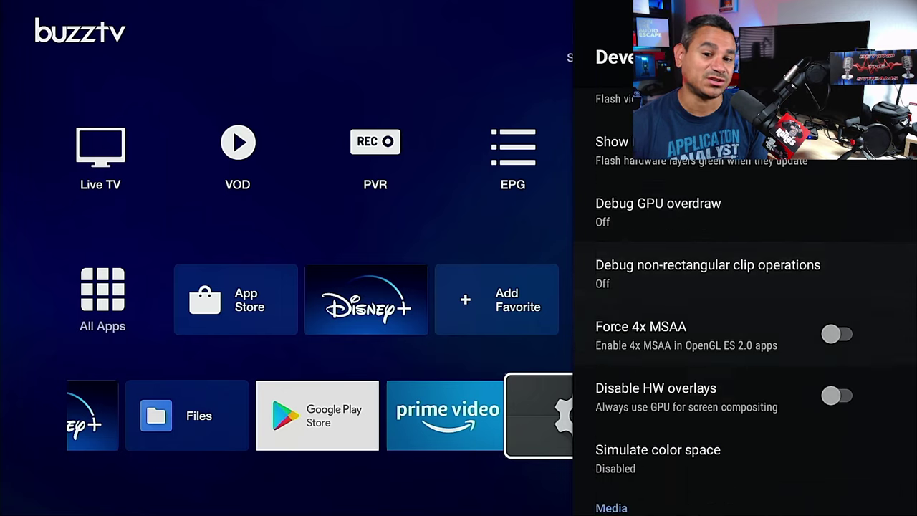
key(Down)
key(Down)
key(Down)
key(Down)
key(Down)
key(Down)
key(Down)
key(Down)
key(Down)
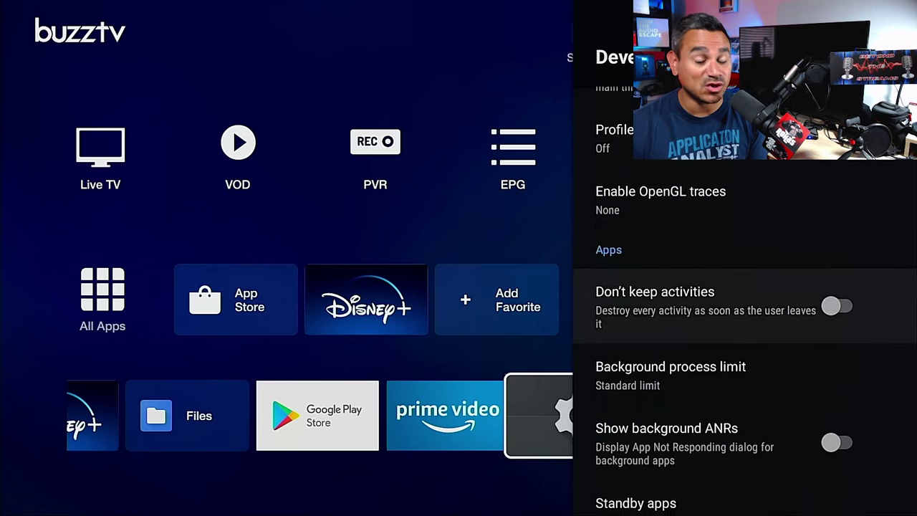
key(Down)
key(Down)
key(Down)
key(Down)
key(Down)
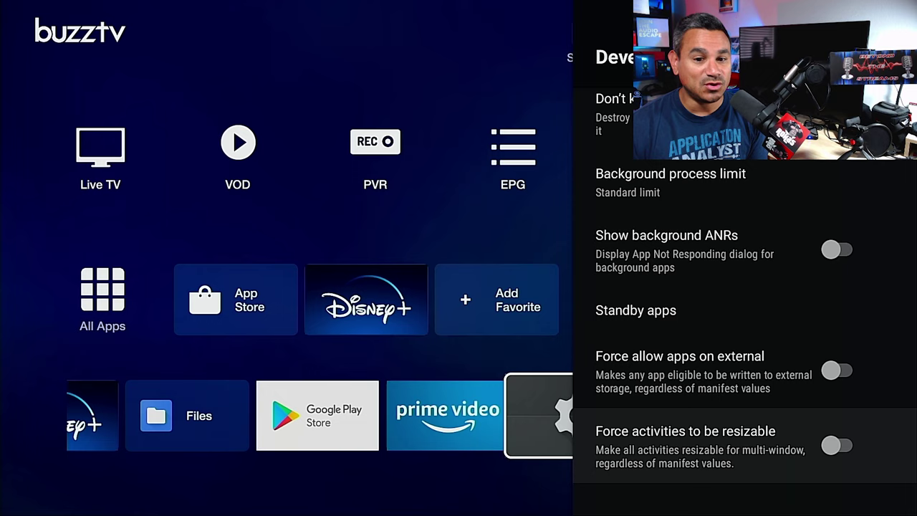
key(Escape)
- Open the Display & Sound settings in Device Preferences
key(Down)
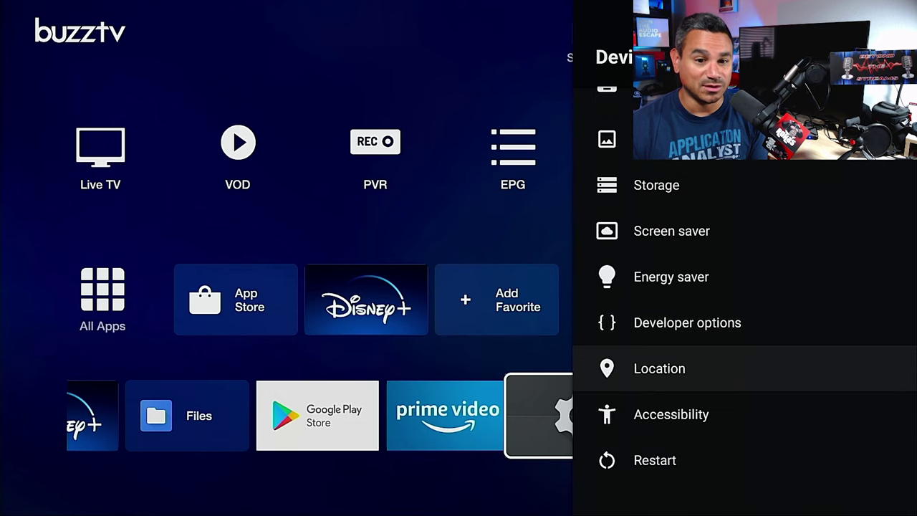
key(Up)
key(Up)
key(Up)
key(Up)
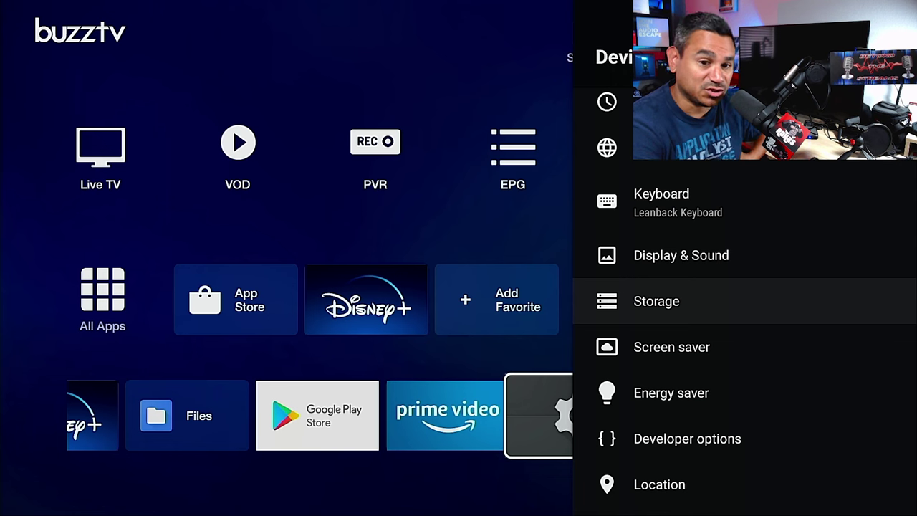
key(Up)
key(Return)
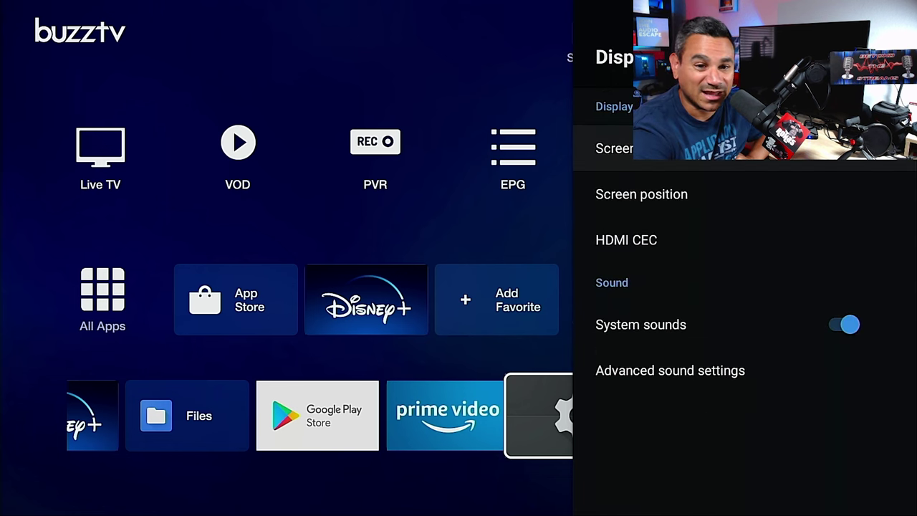
- Examine the display and sound entries and open Advanced sound settings to view the available audio options
key(Down)
key(Down)
key(Down)
key(Down)
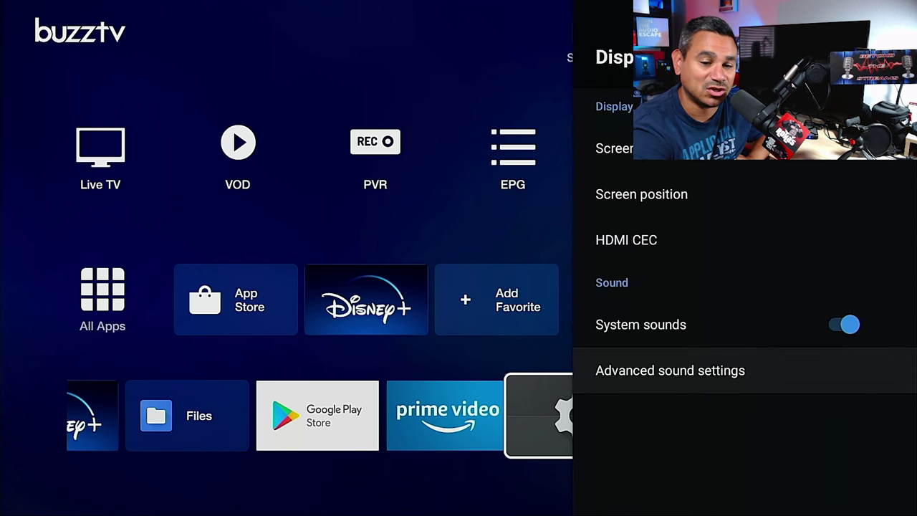
key(Return)
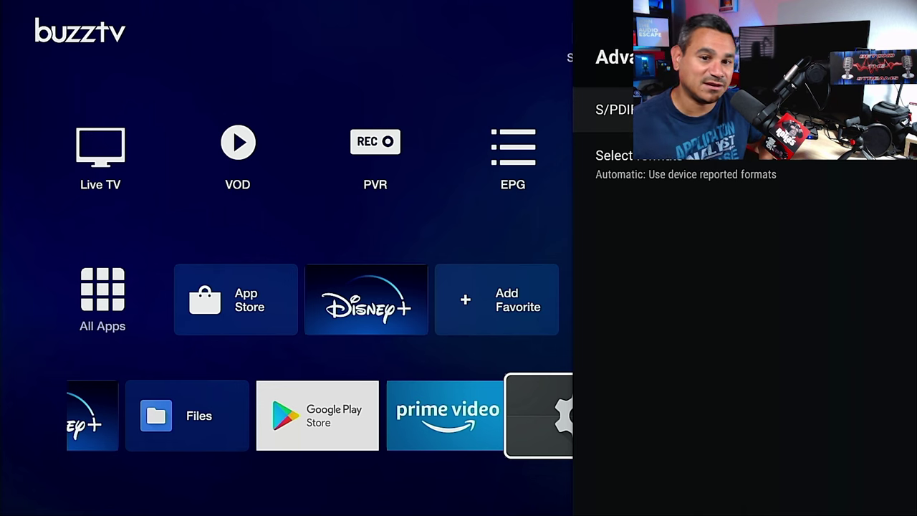
- Leave the sound settings and close the system settings to return to the BuzzTV home screen
key(Escape)
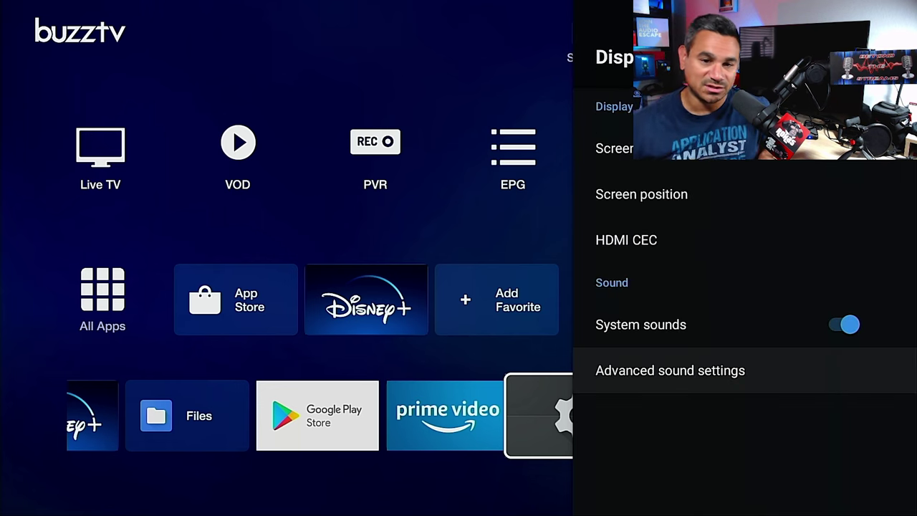
key(Escape)
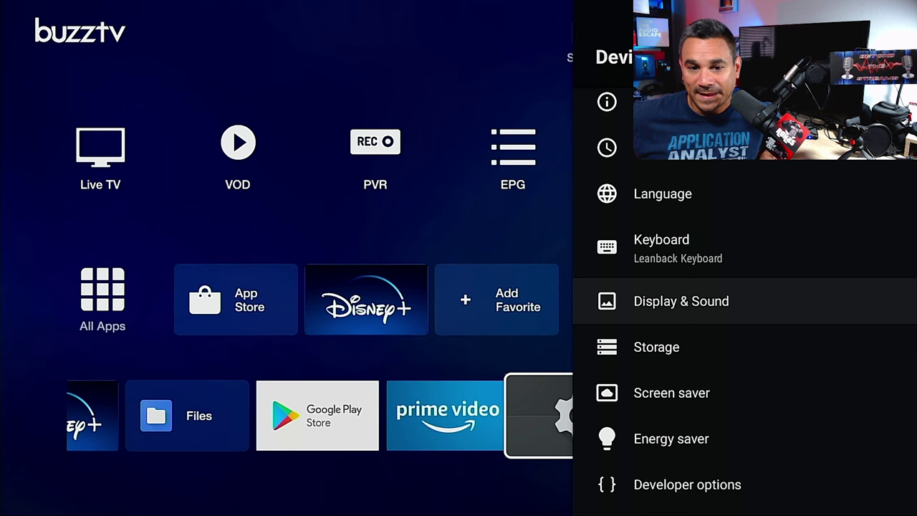
key(Escape)
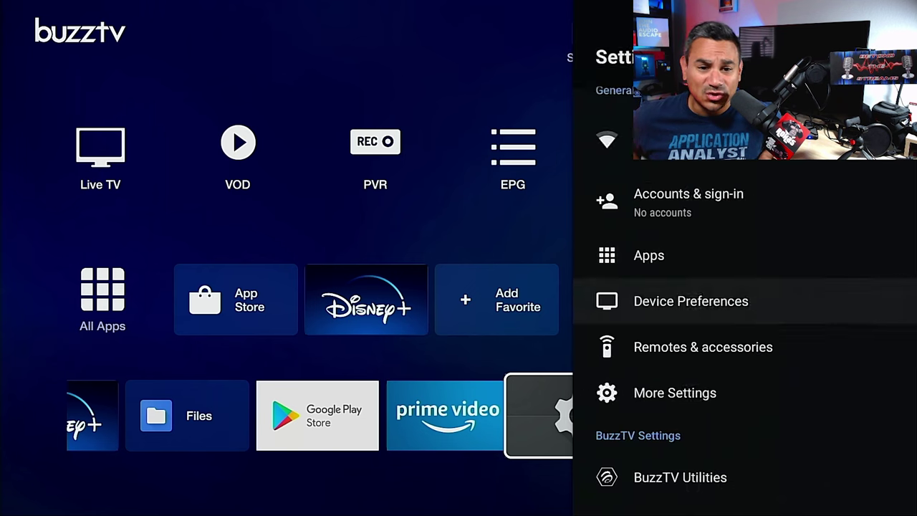
key(Escape)
- Look through the home screen's favorites and the installed apps row from Prime Video back to AIDA64
key(Left)
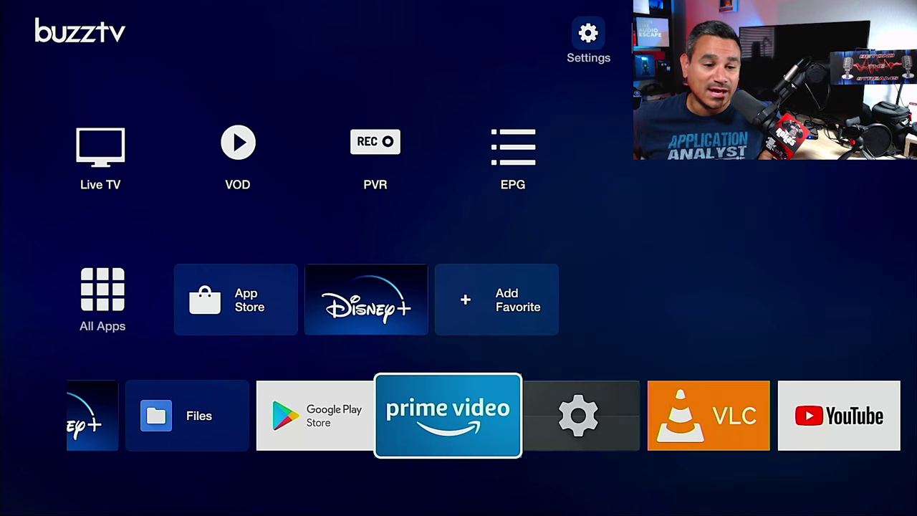
key(Up)
key(Right)
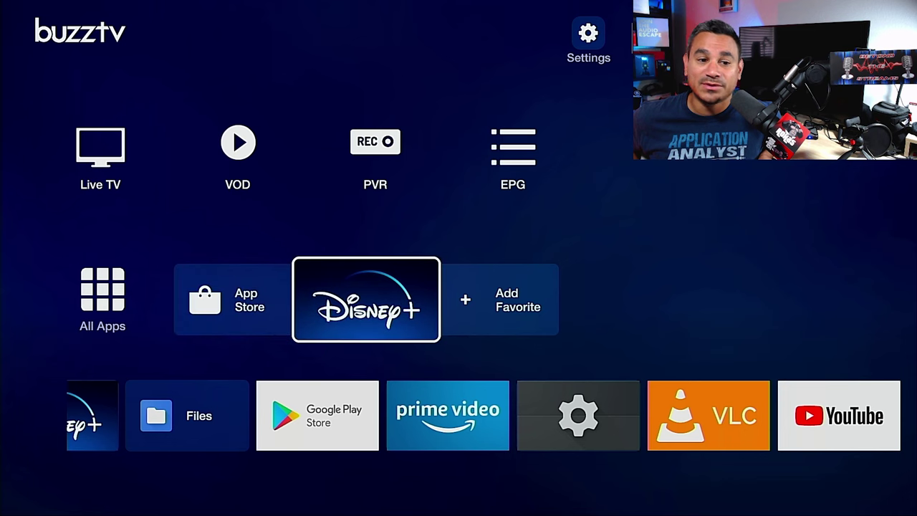
key(Down)
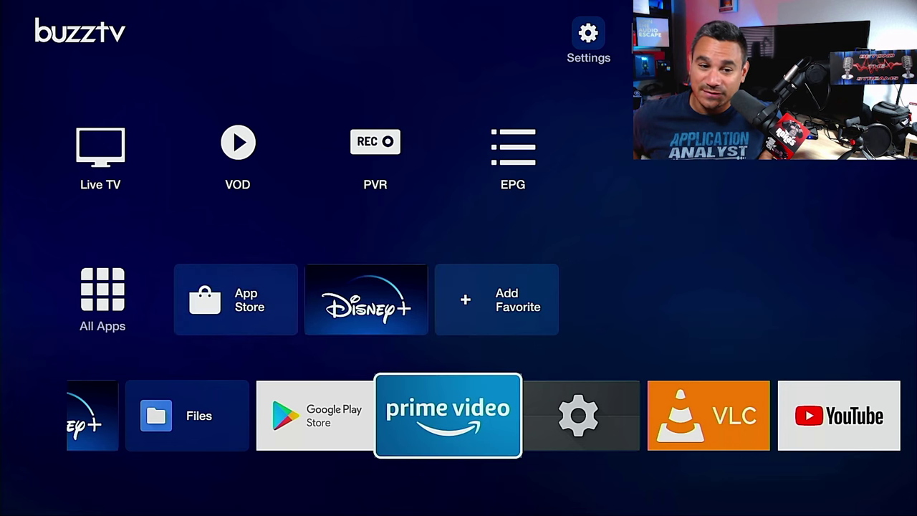
key(Left)
key(Left)
key(Left)
key(Left)
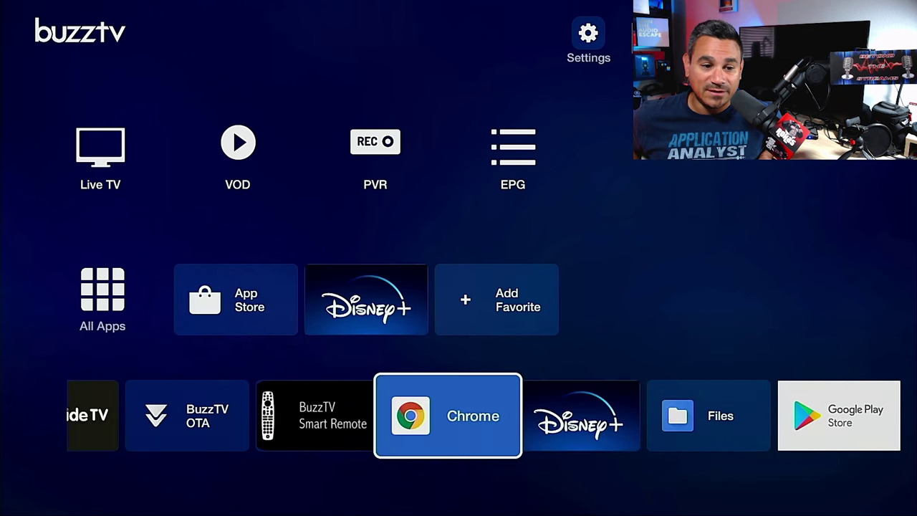
key(Left)
key(Left)
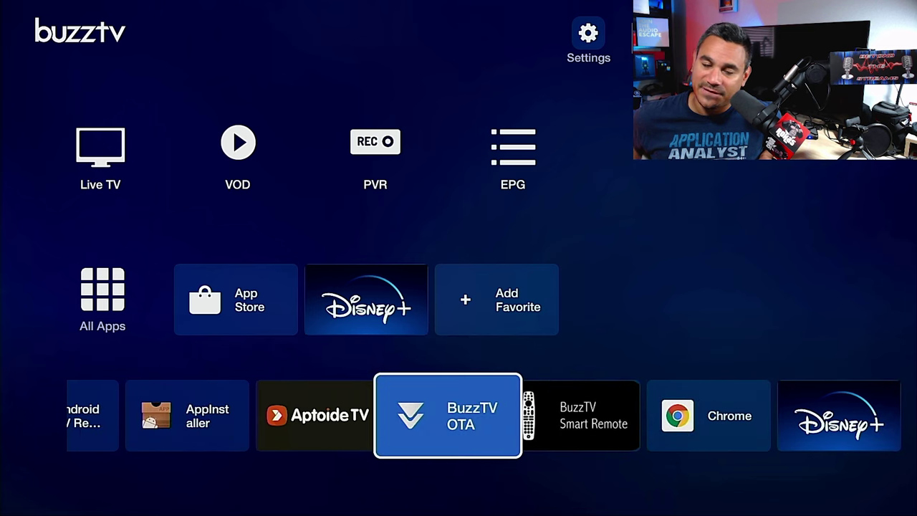
key(Left)
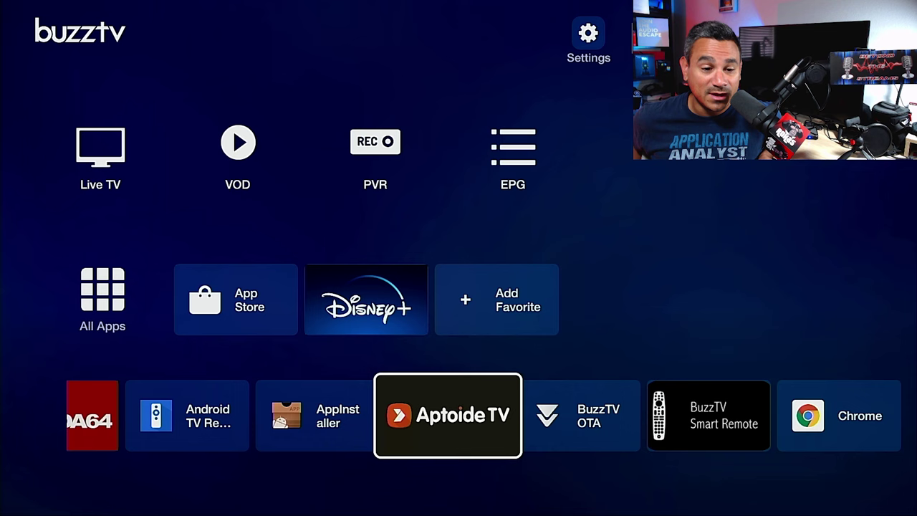
key(Left)
key(Left)
key(Left)
key(Left)
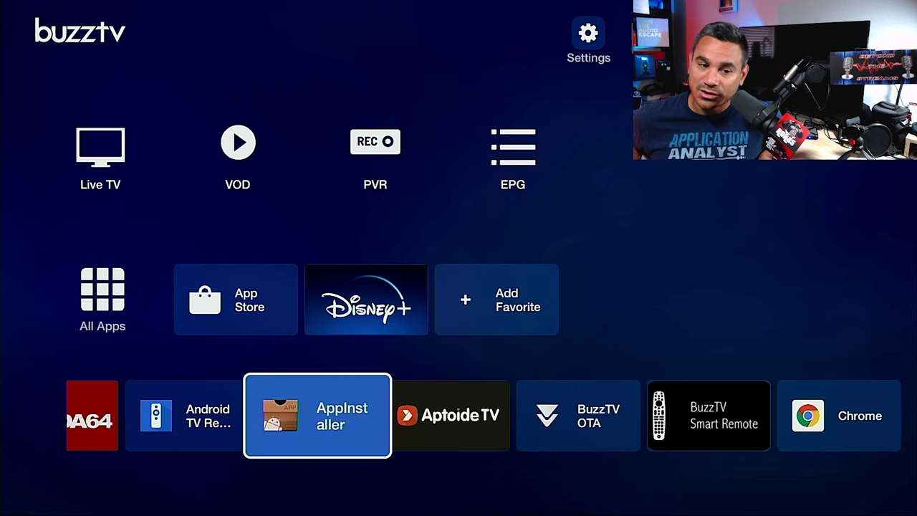
key(Right)
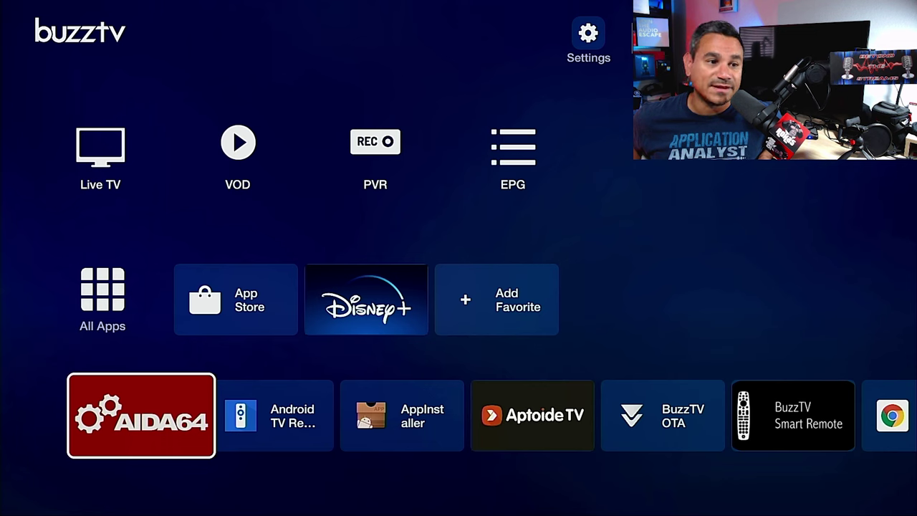
- Select the All Apps shortcut on the home screen
key(Up)
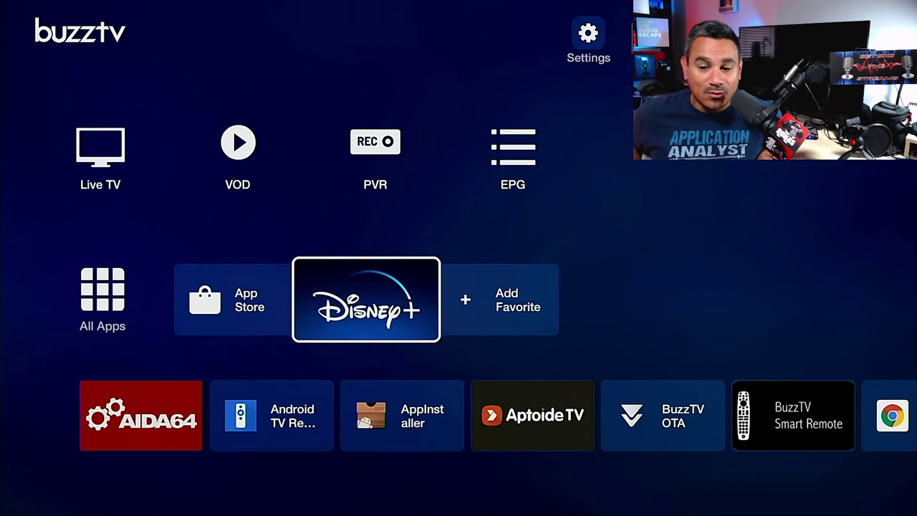
key(Left)
key(Left)
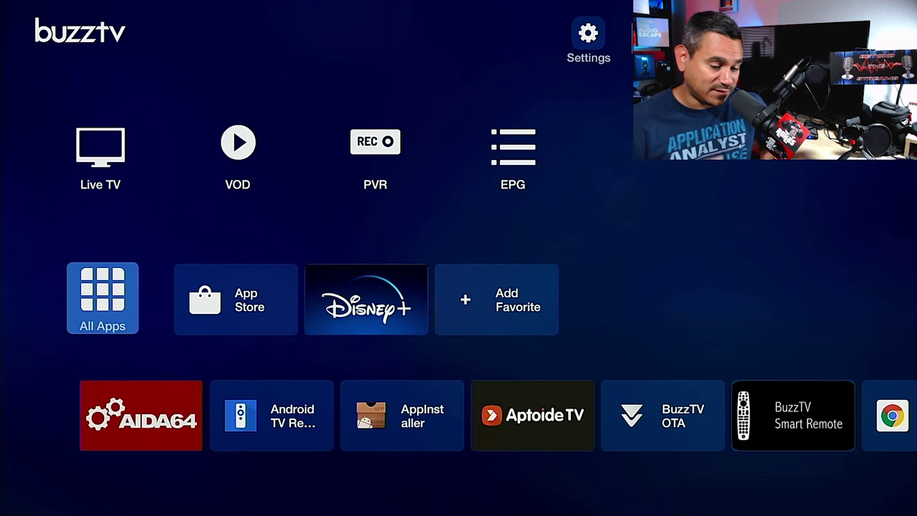